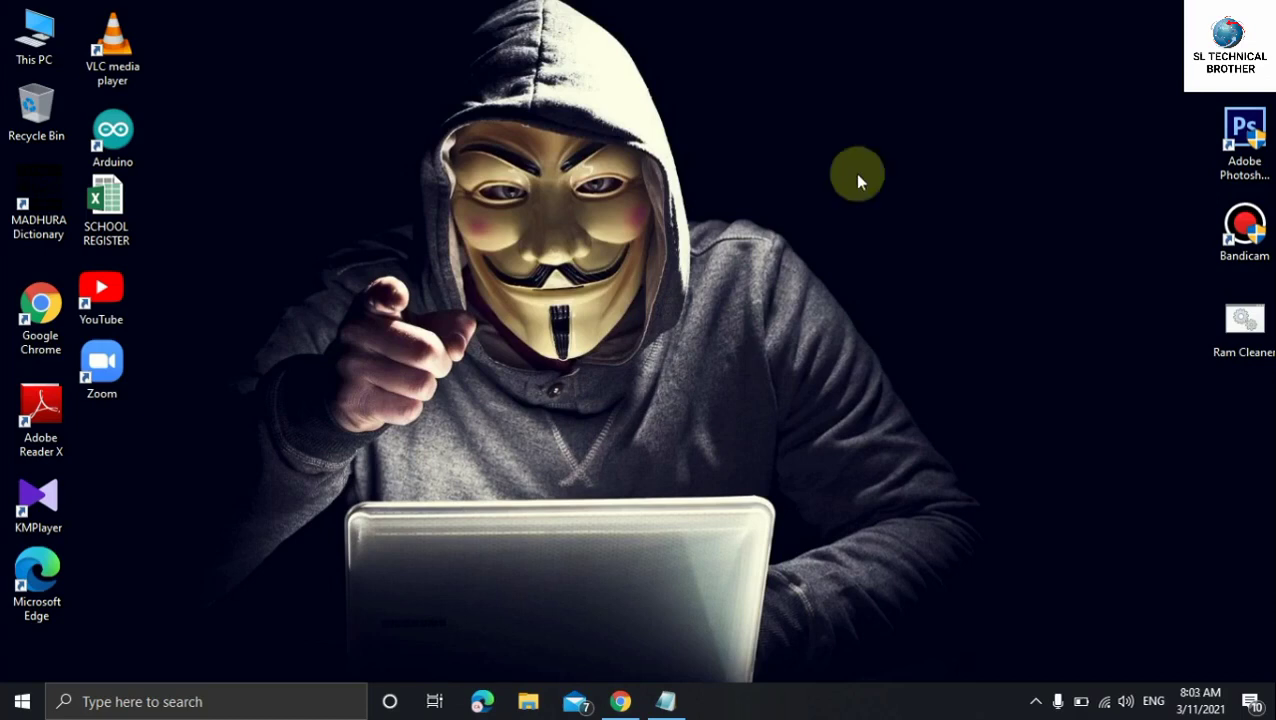
right_click(810, 138)
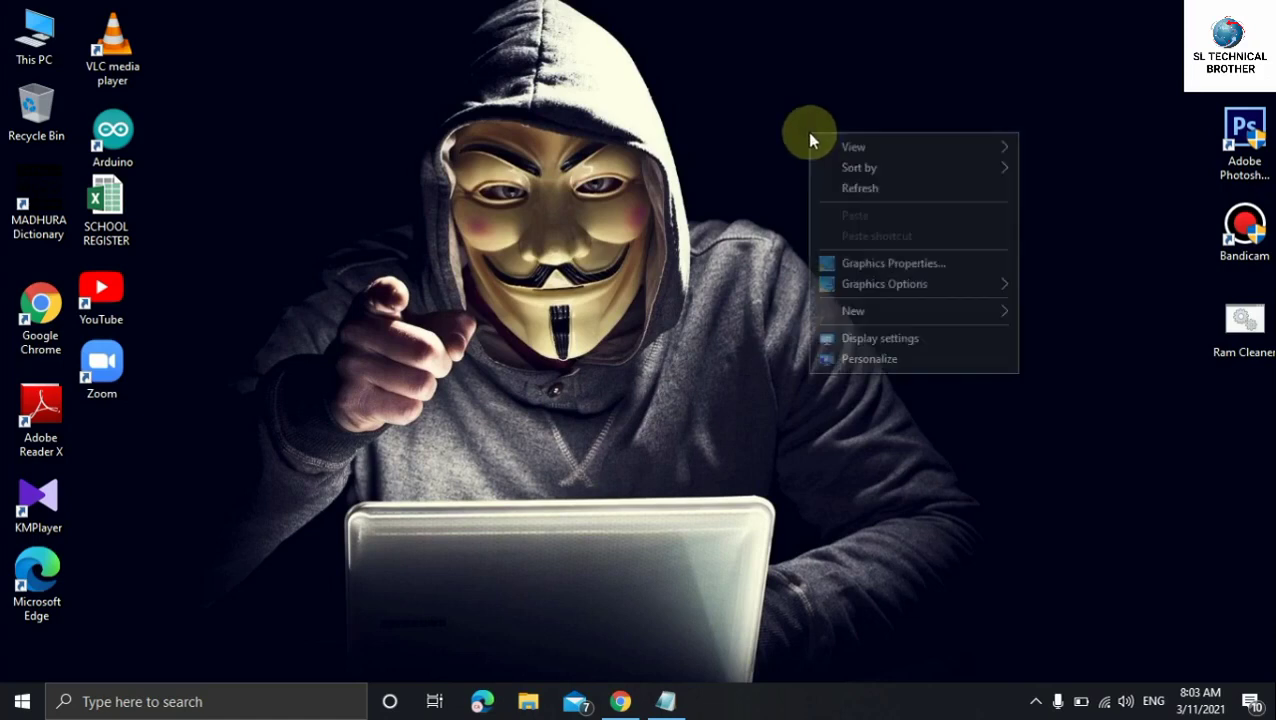
left_click(855, 186)
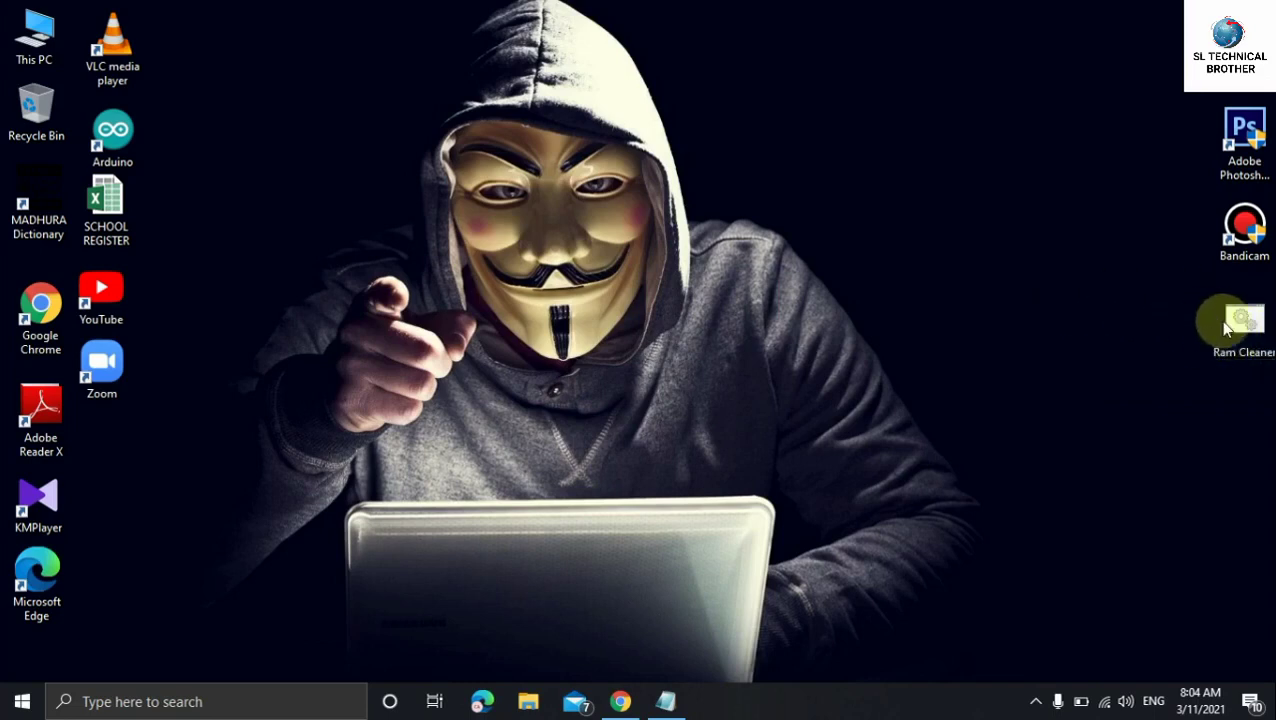
left_click(1238, 326)
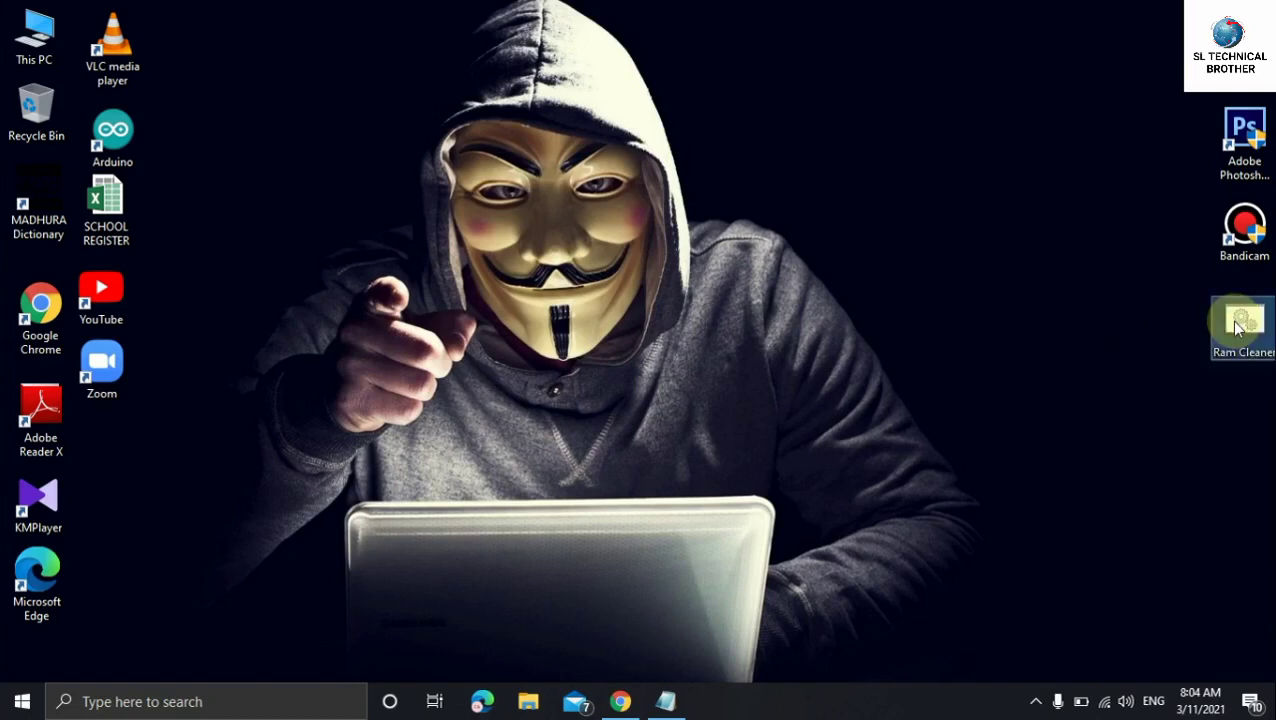
double_click(1238, 326)
right_click(1236, 320)
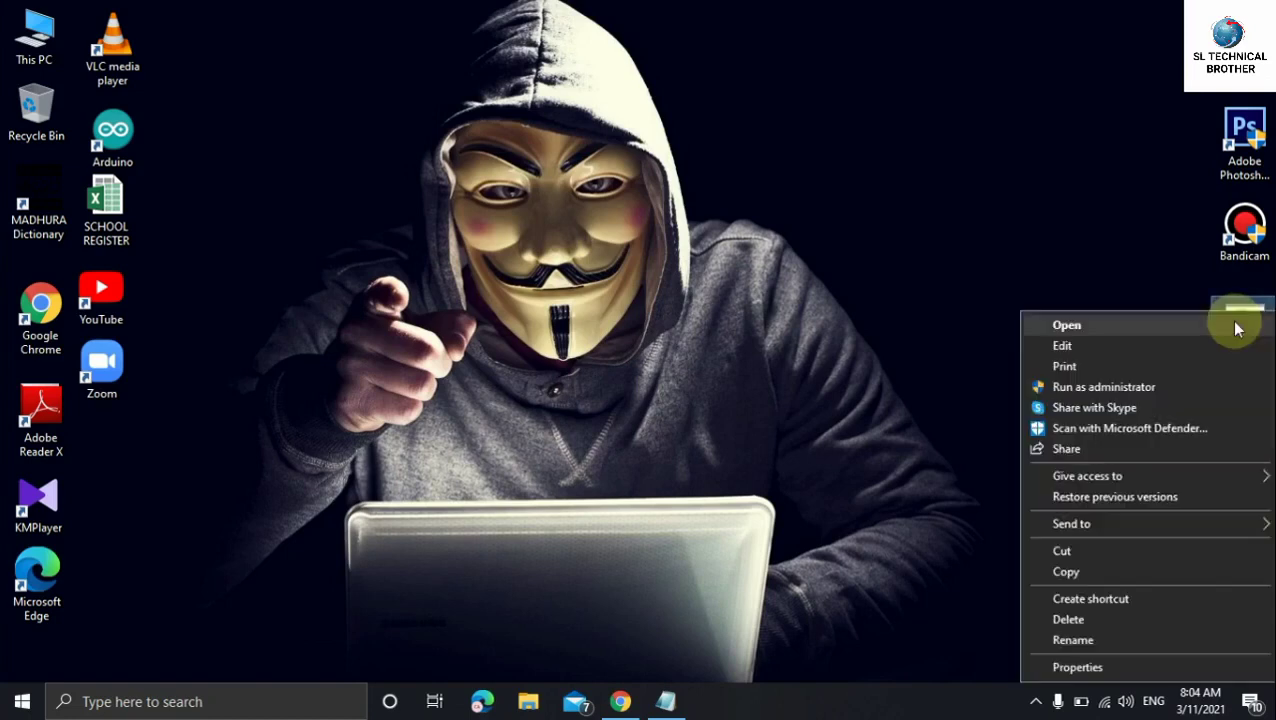
left_click(1209, 318)
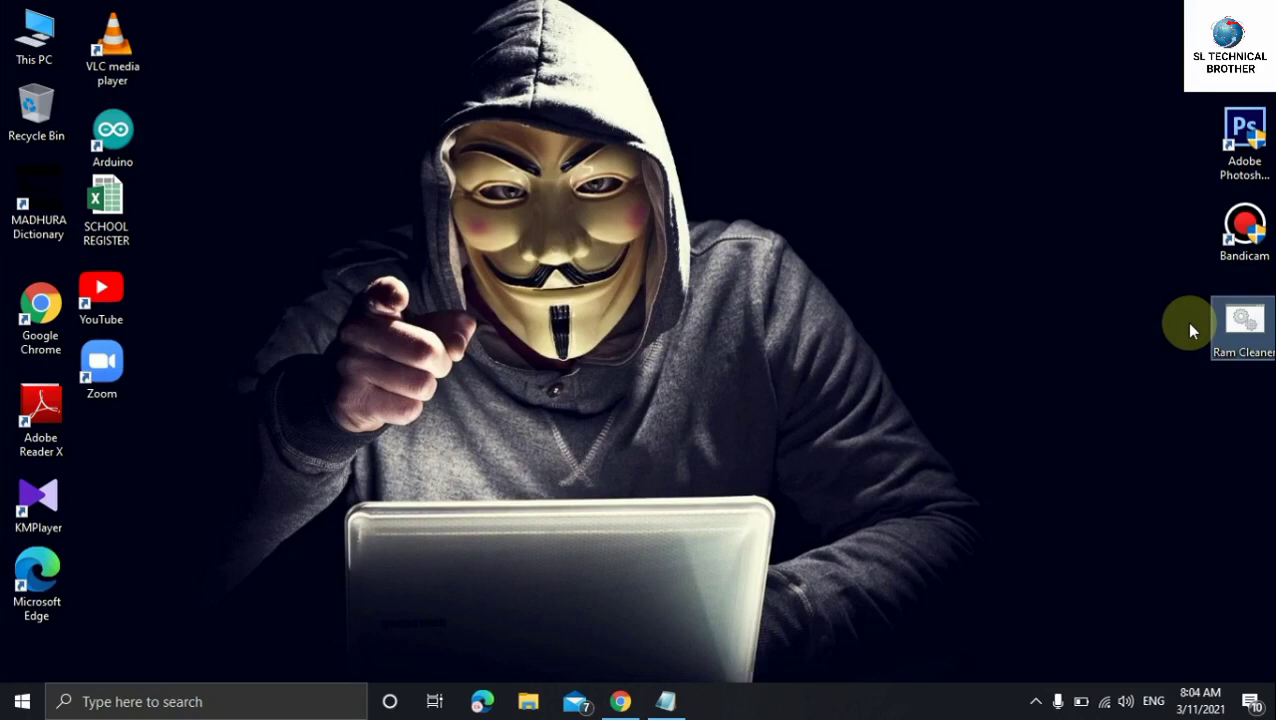
right_click(1112, 281)
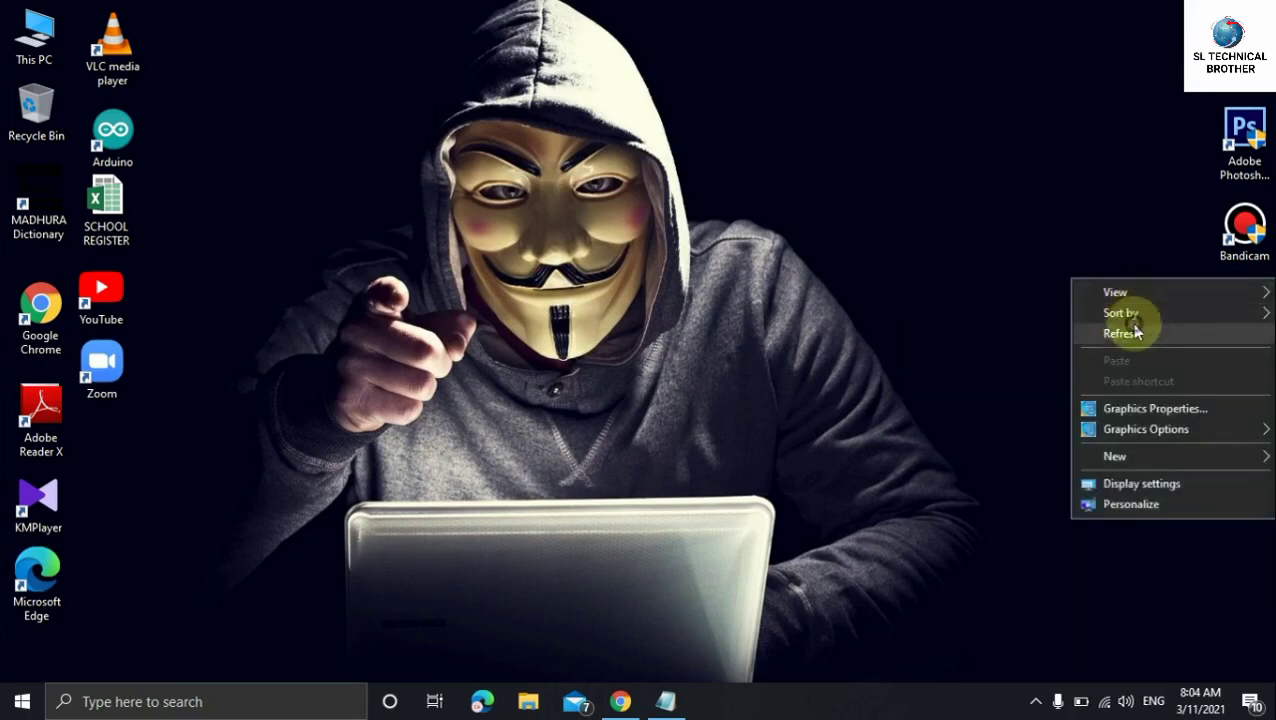
left_click(1133, 332)
right_click(889, 131)
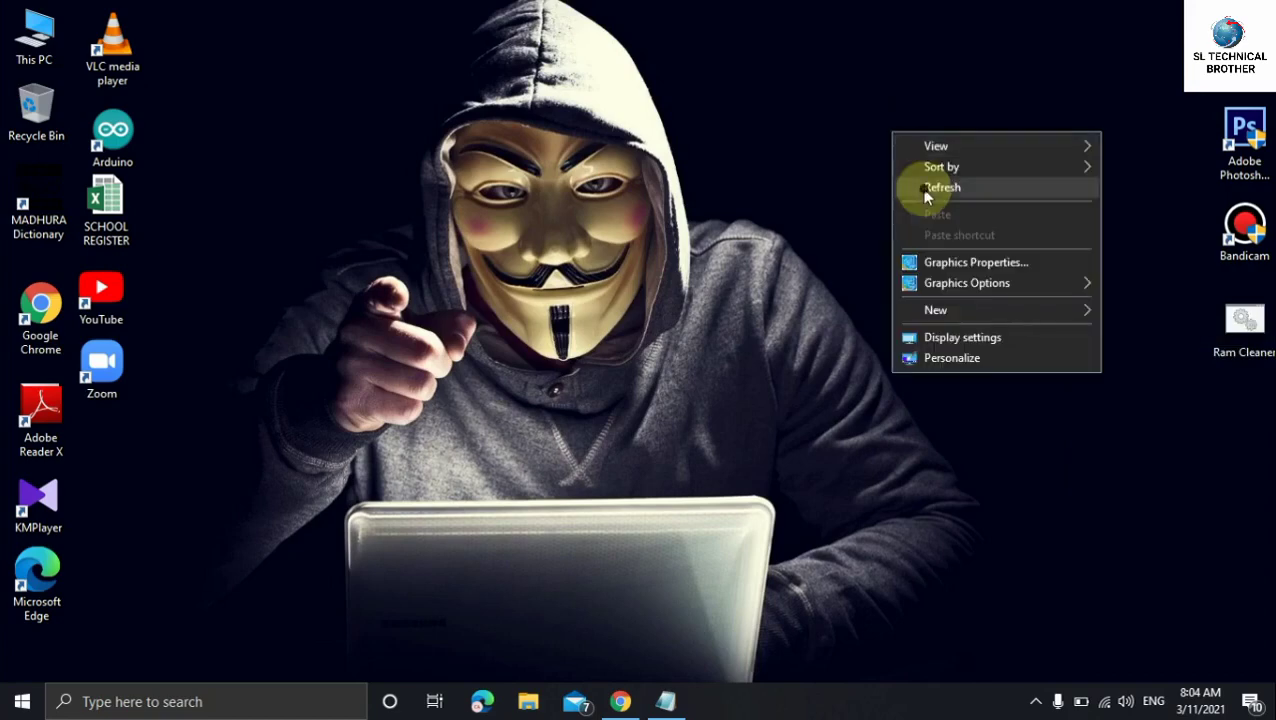
left_click(921, 188)
Step: Run the Ram Cleaner batch file on the desktop and refresh the desktop several times
double_click(1240, 345)
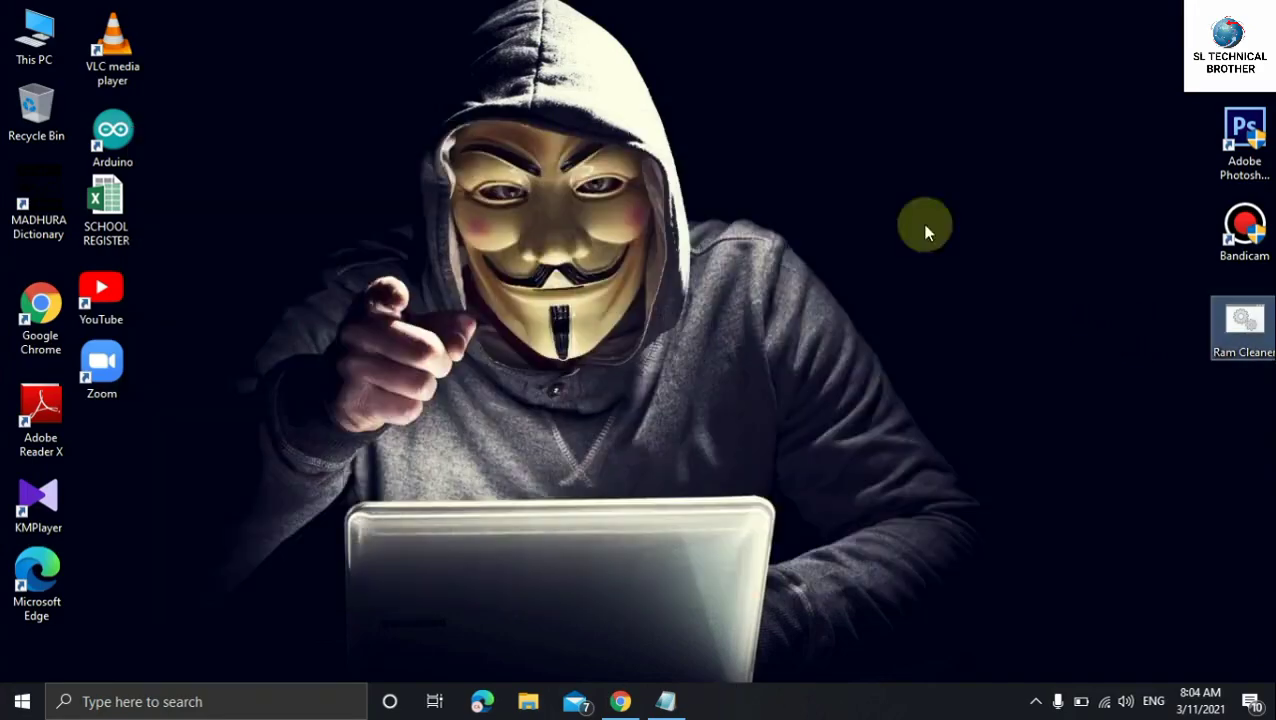
right_click(787, 164)
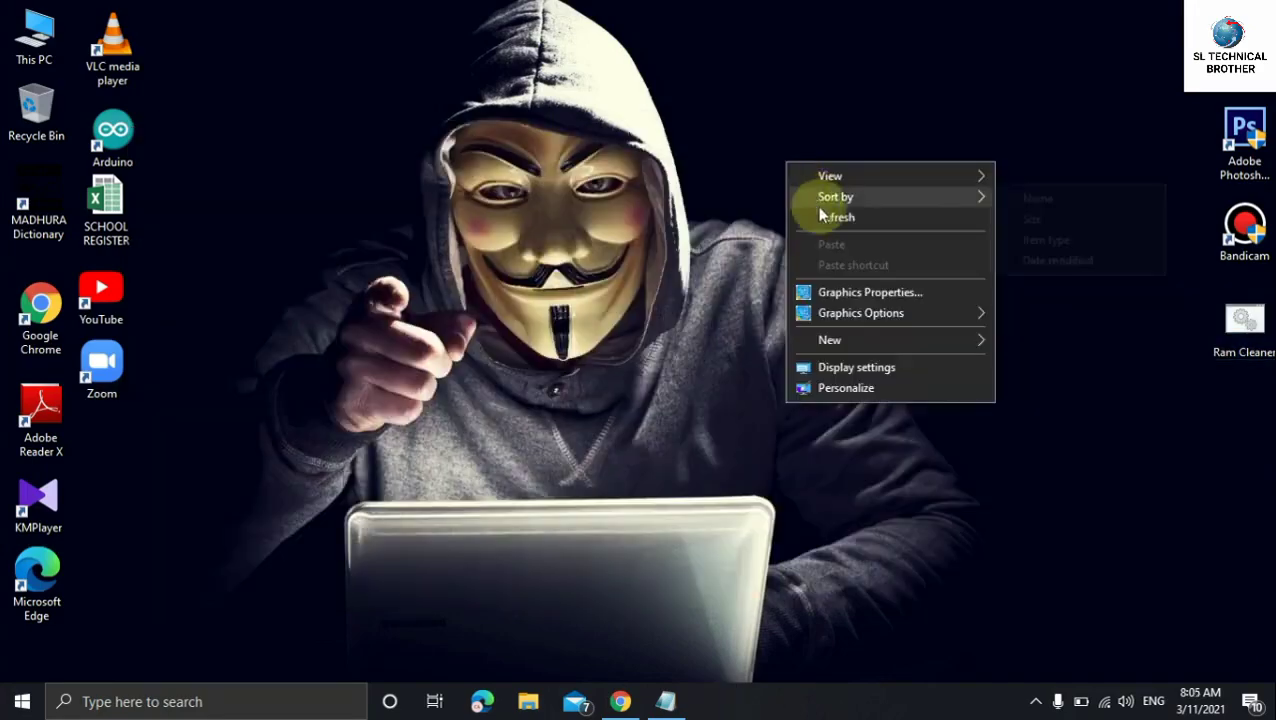
left_click(821, 217)
right_click(735, 108)
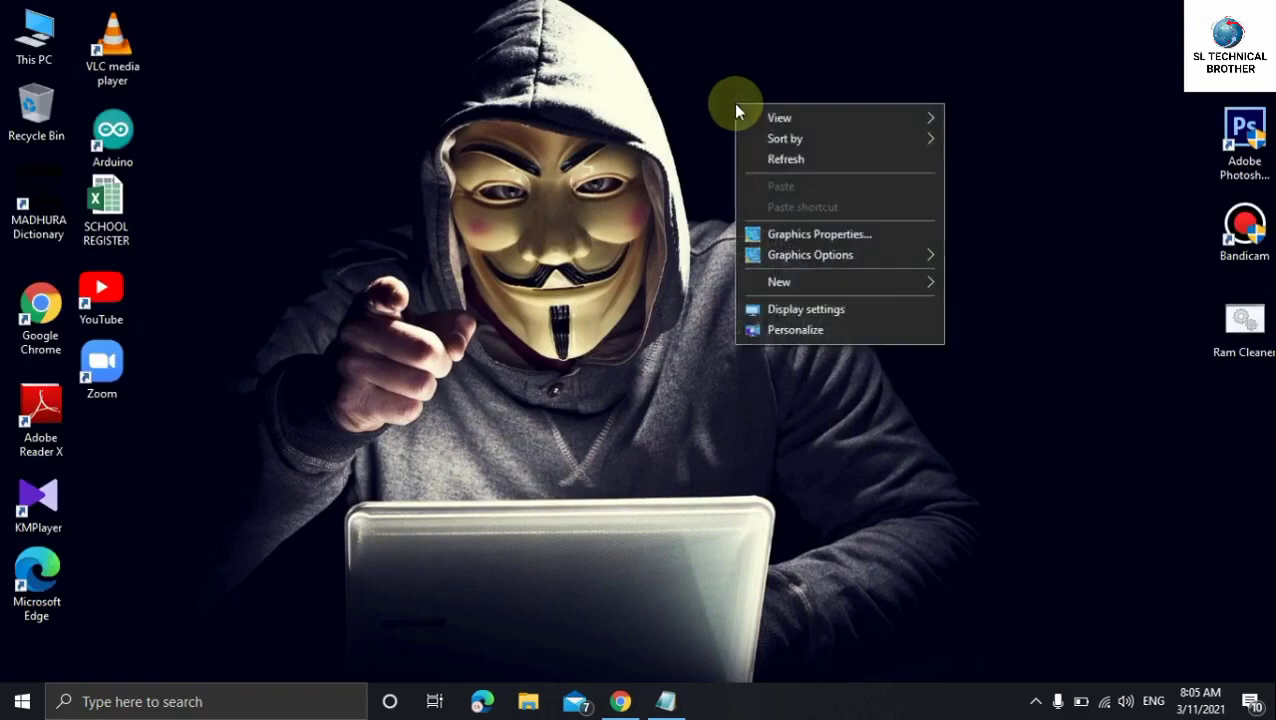
left_click(774, 166)
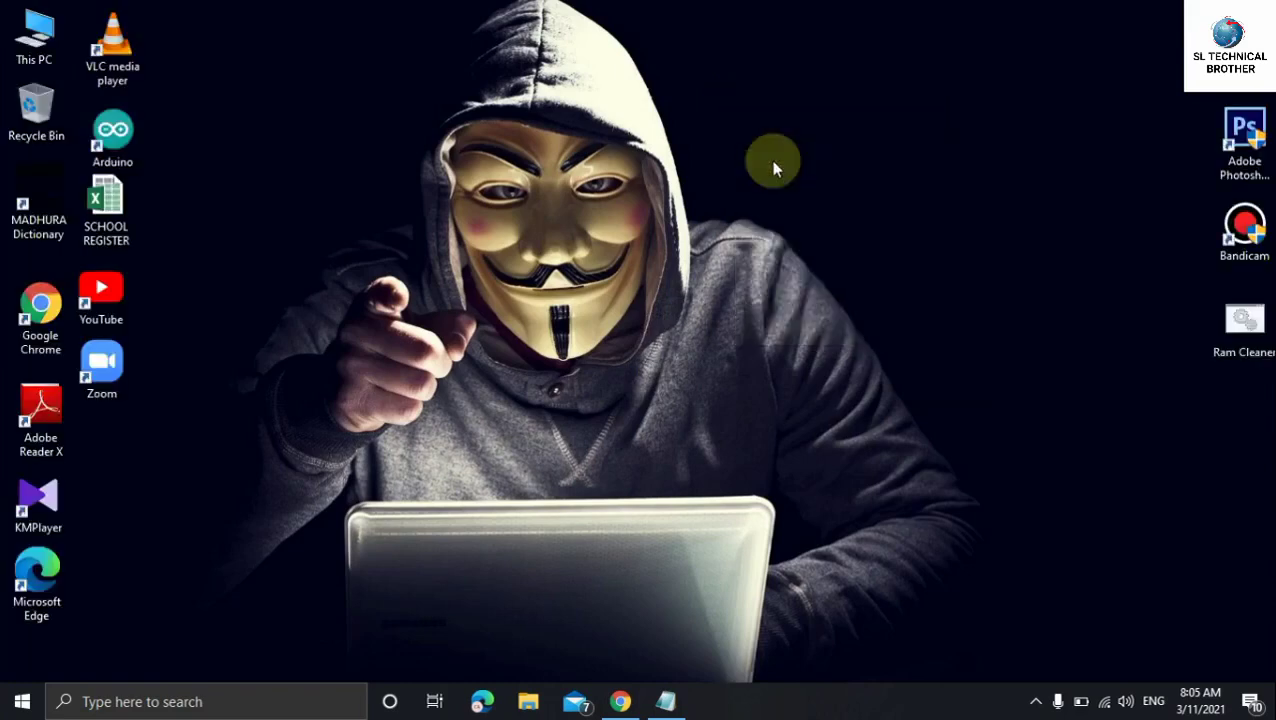
right_click(735, 108)
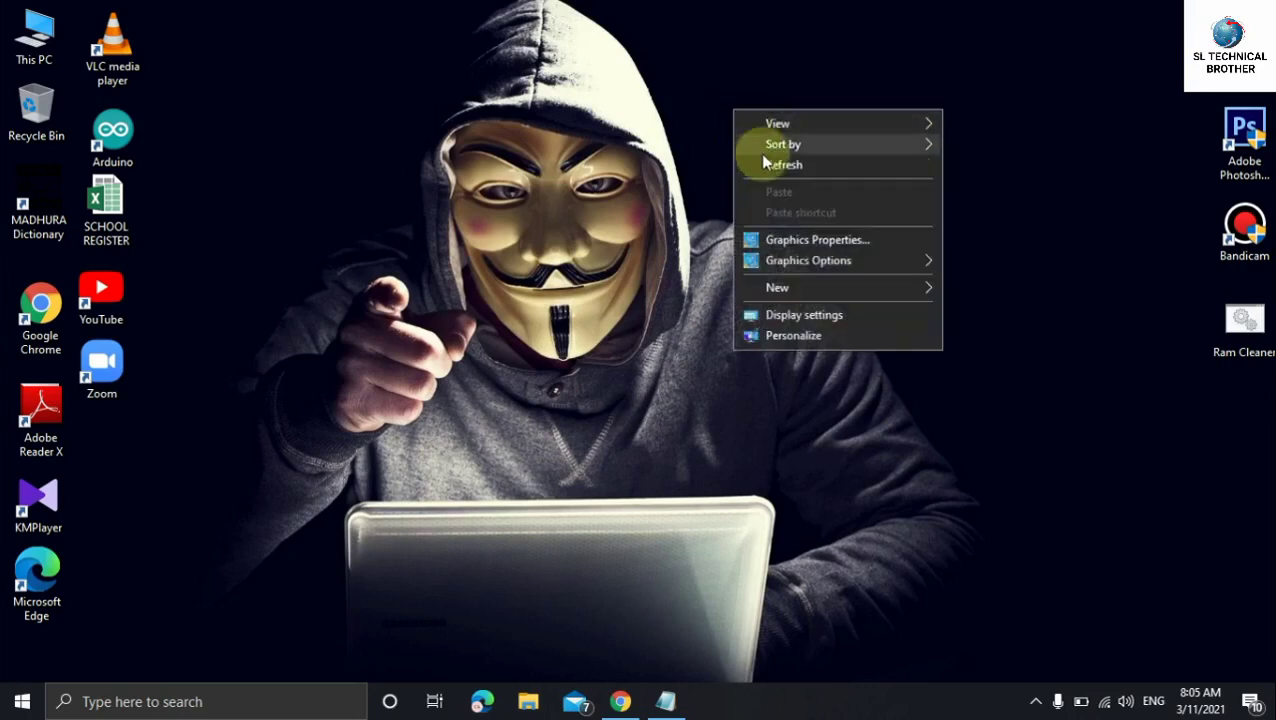
left_click(766, 165)
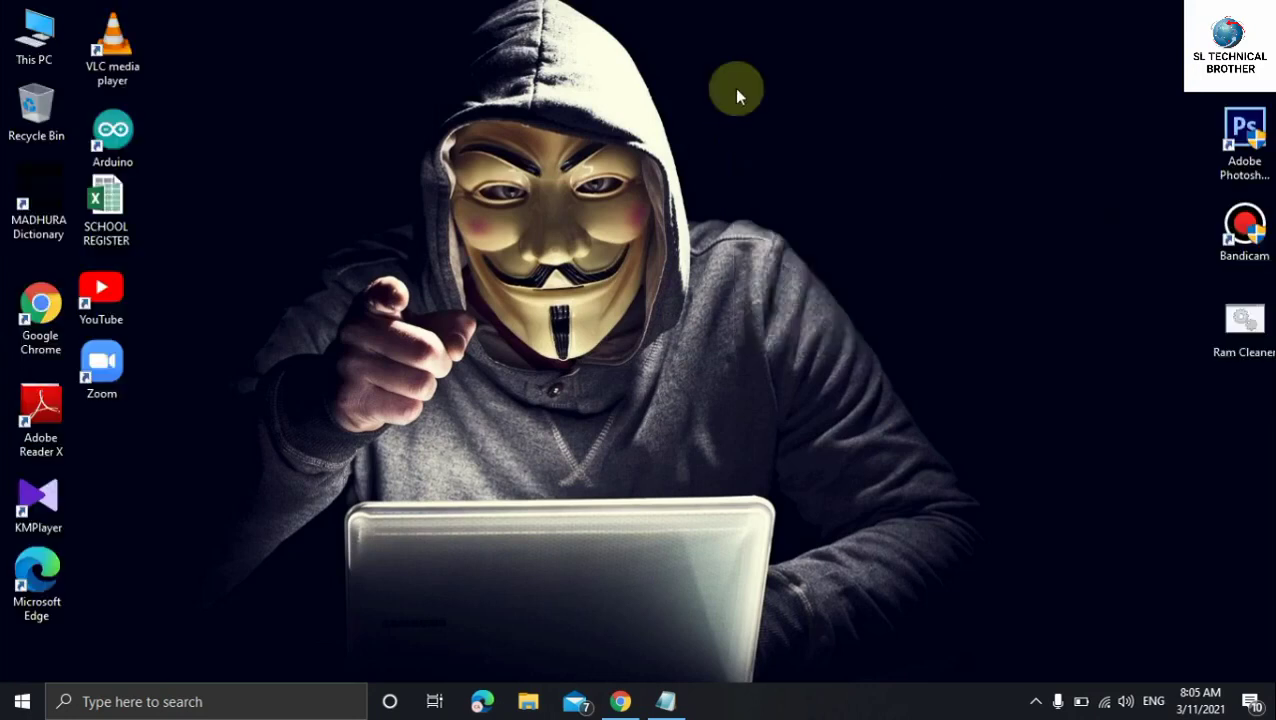
right_click(737, 90)
left_click(762, 146)
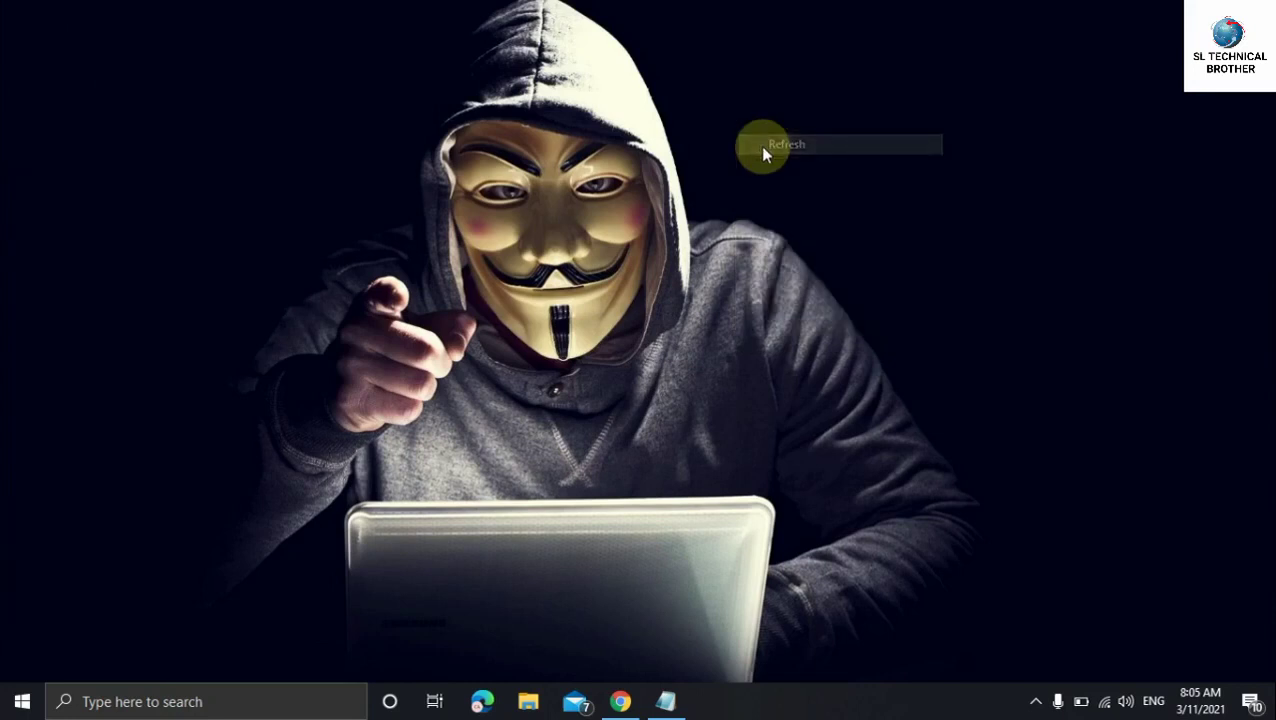
right_click(740, 105)
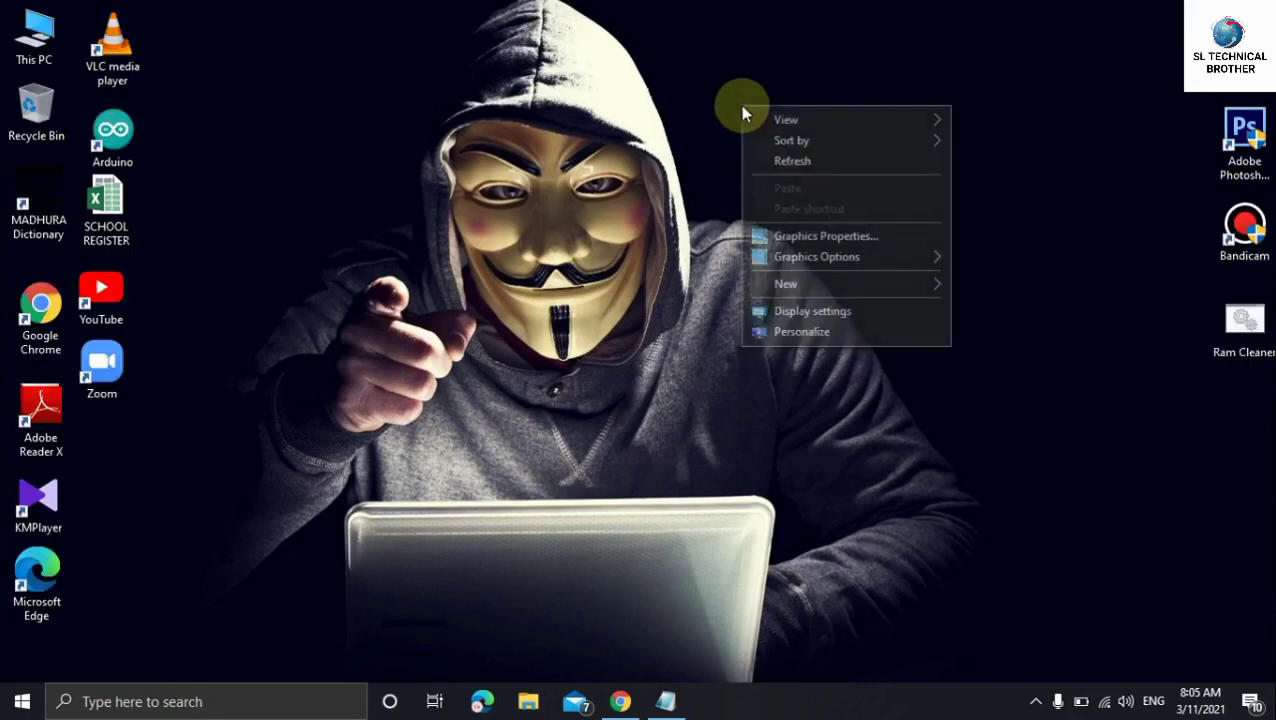
left_click(769, 163)
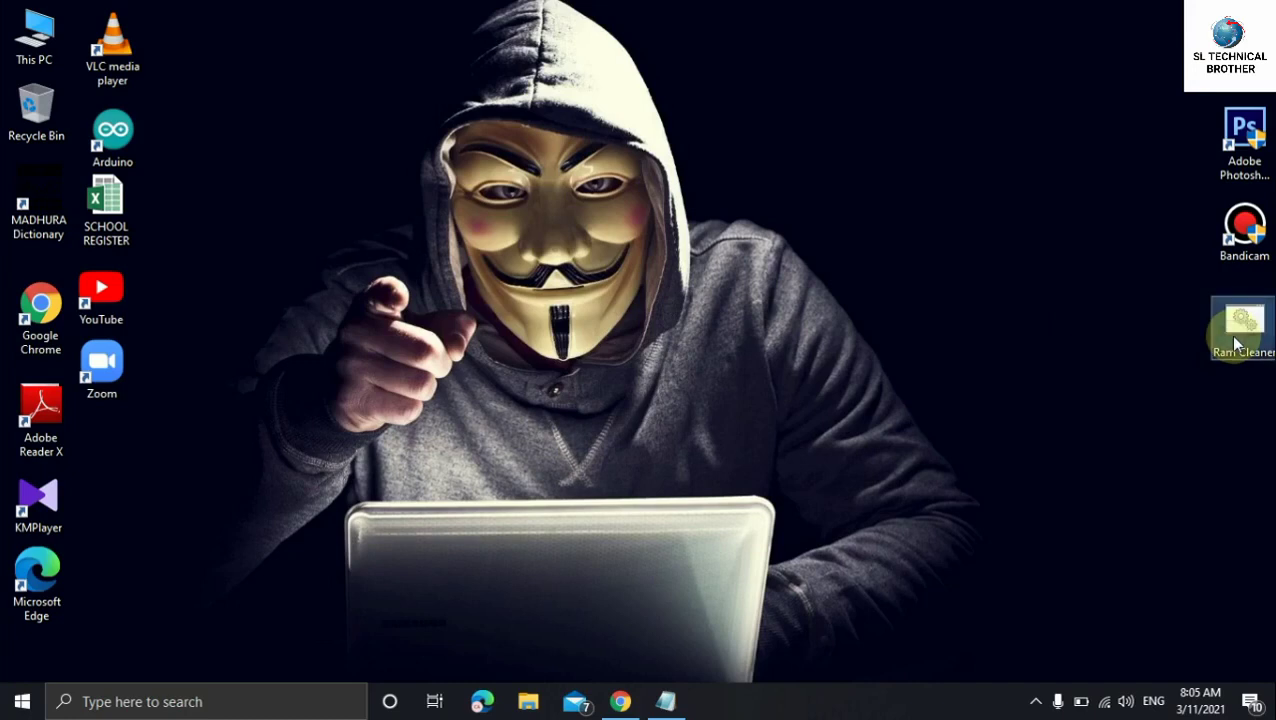
Step: Delete the Ram Cleaner file from the desktop and empty the Recycle Bin to remove it permanently
key("Delete")
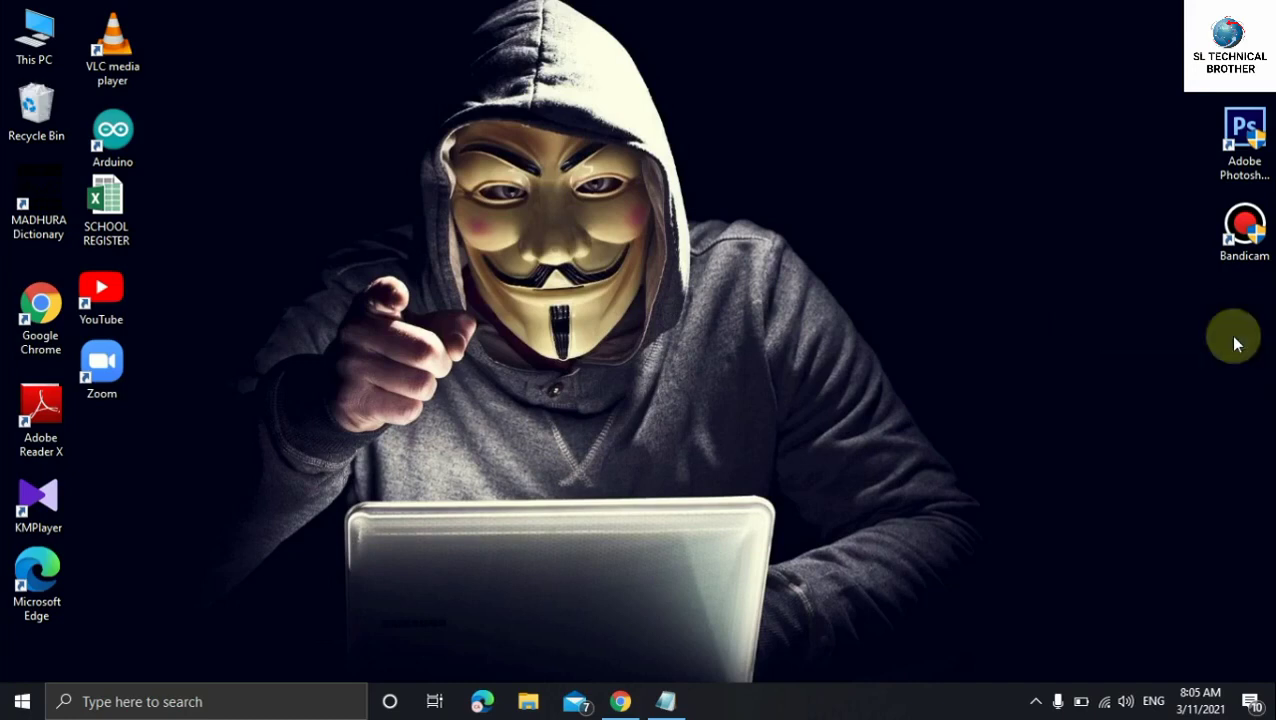
right_click(20, 118)
left_click(60, 145)
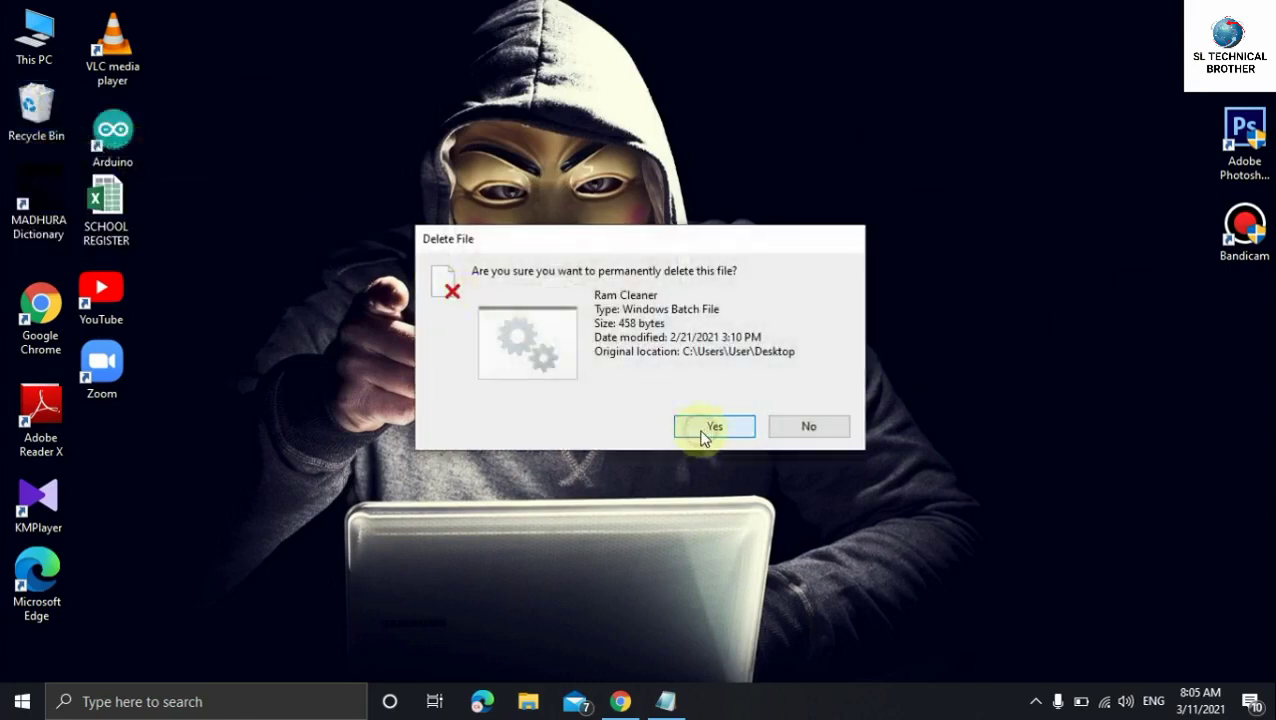
left_click(700, 430)
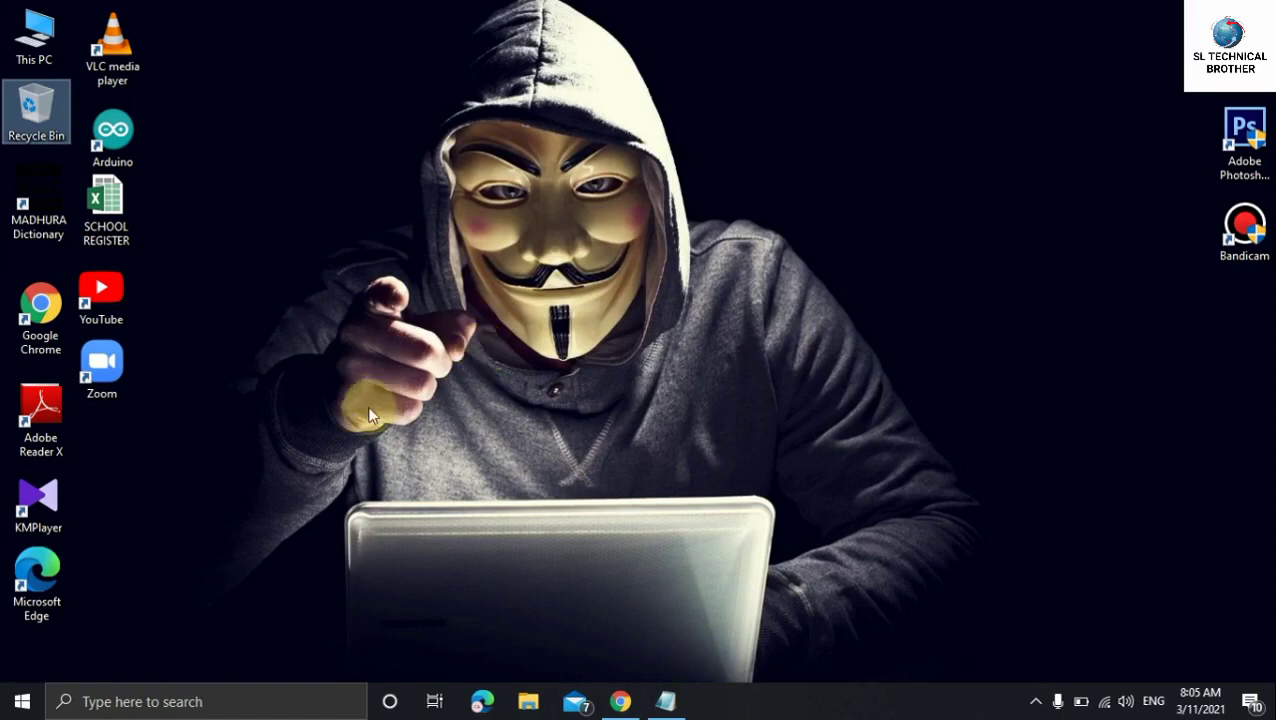
Step: Open a blank Notepad document and move its window clear of the desktop icons
left_click(203, 702)
type("n")
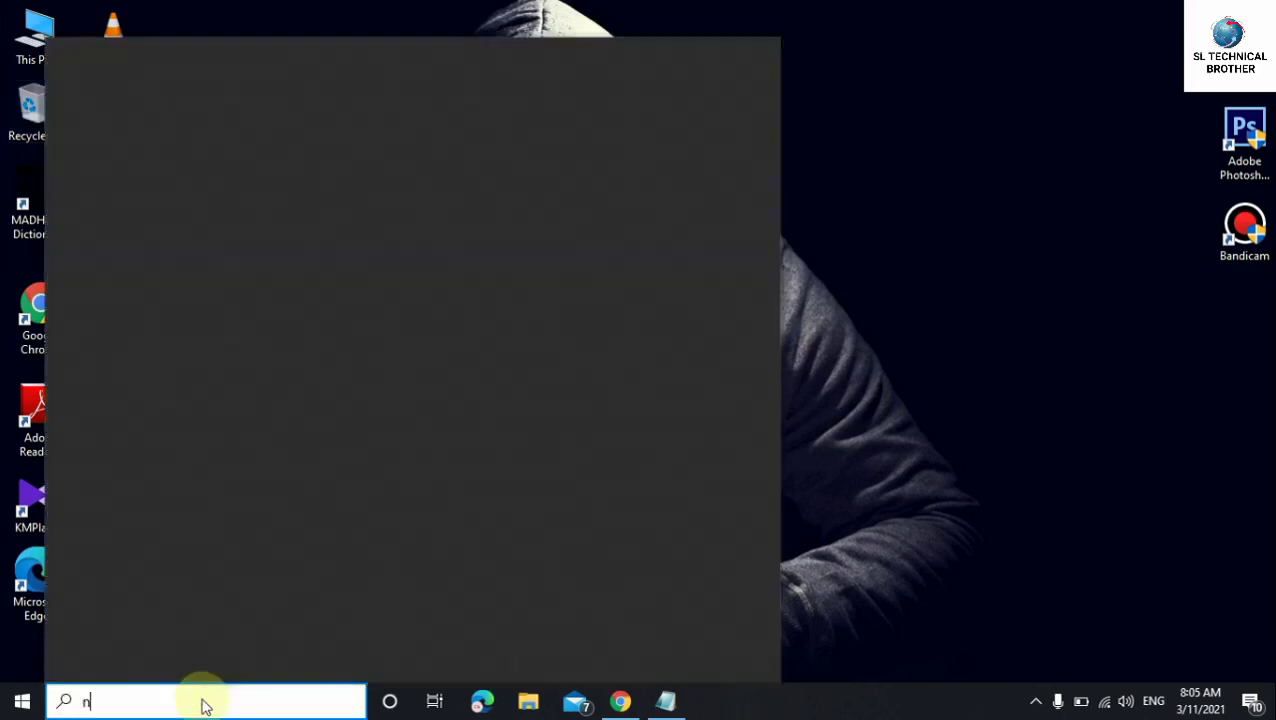
type("ot")
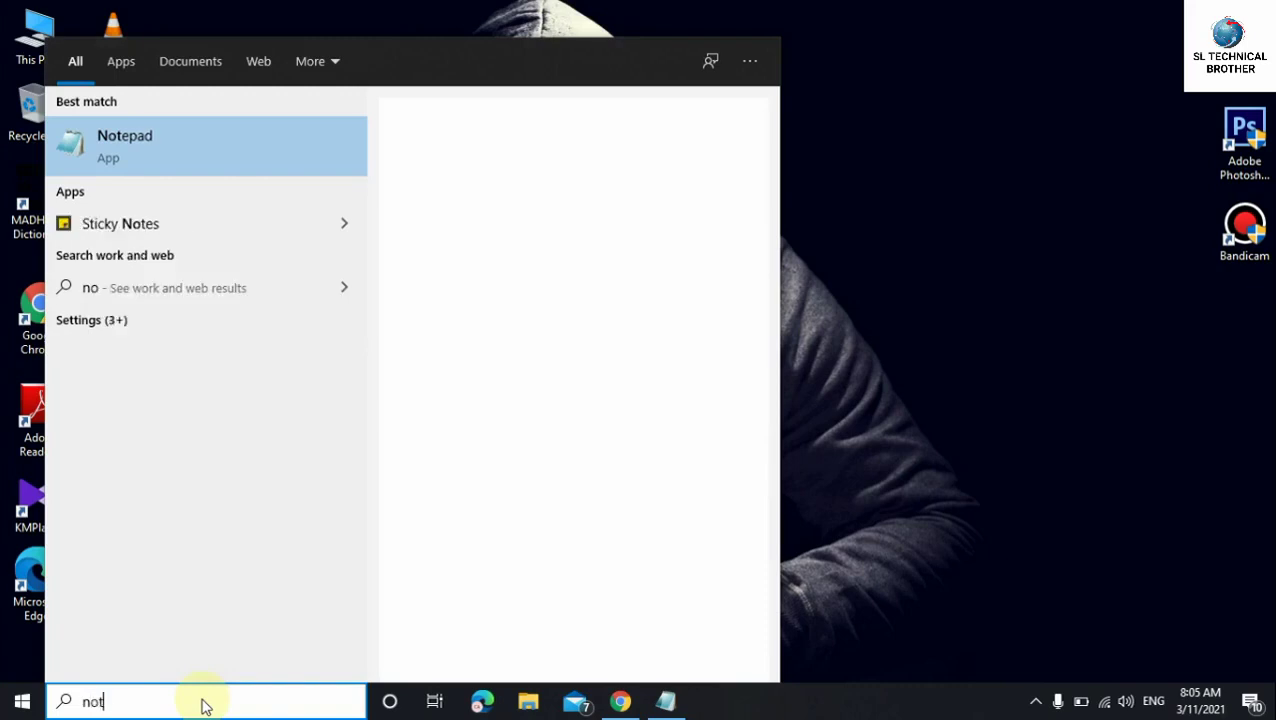
type("e")
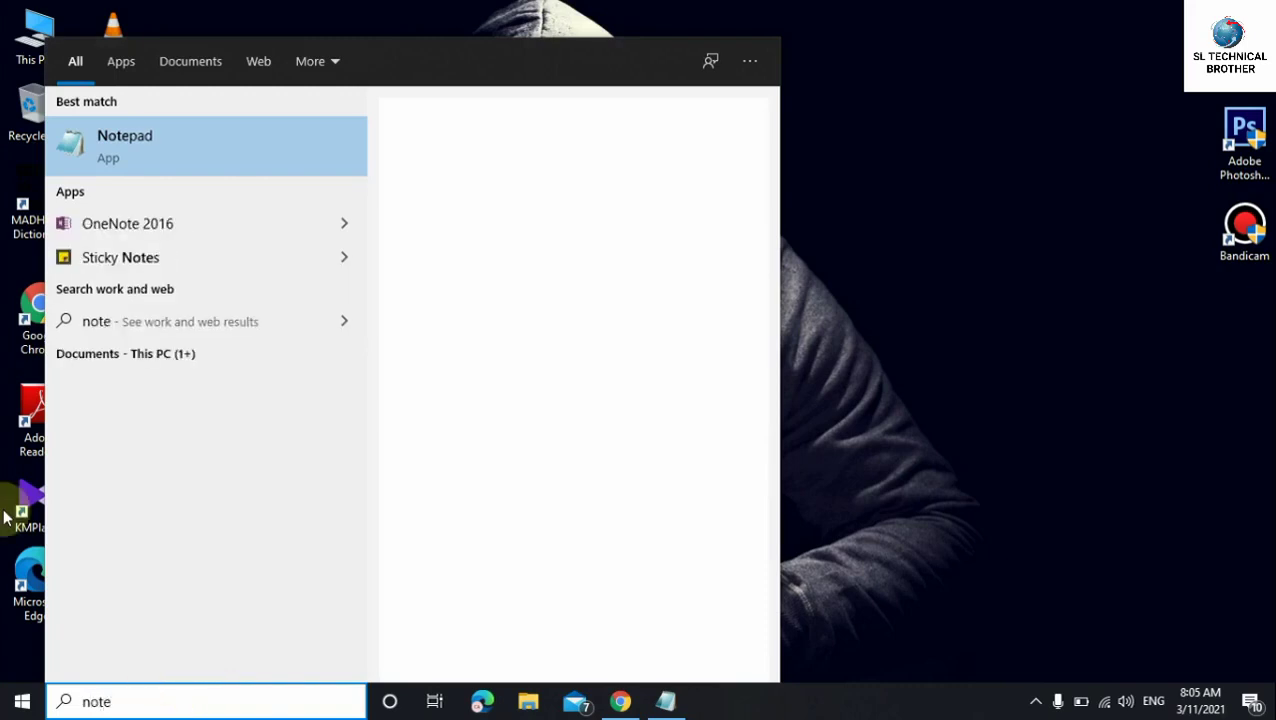
left_click(251, 153)
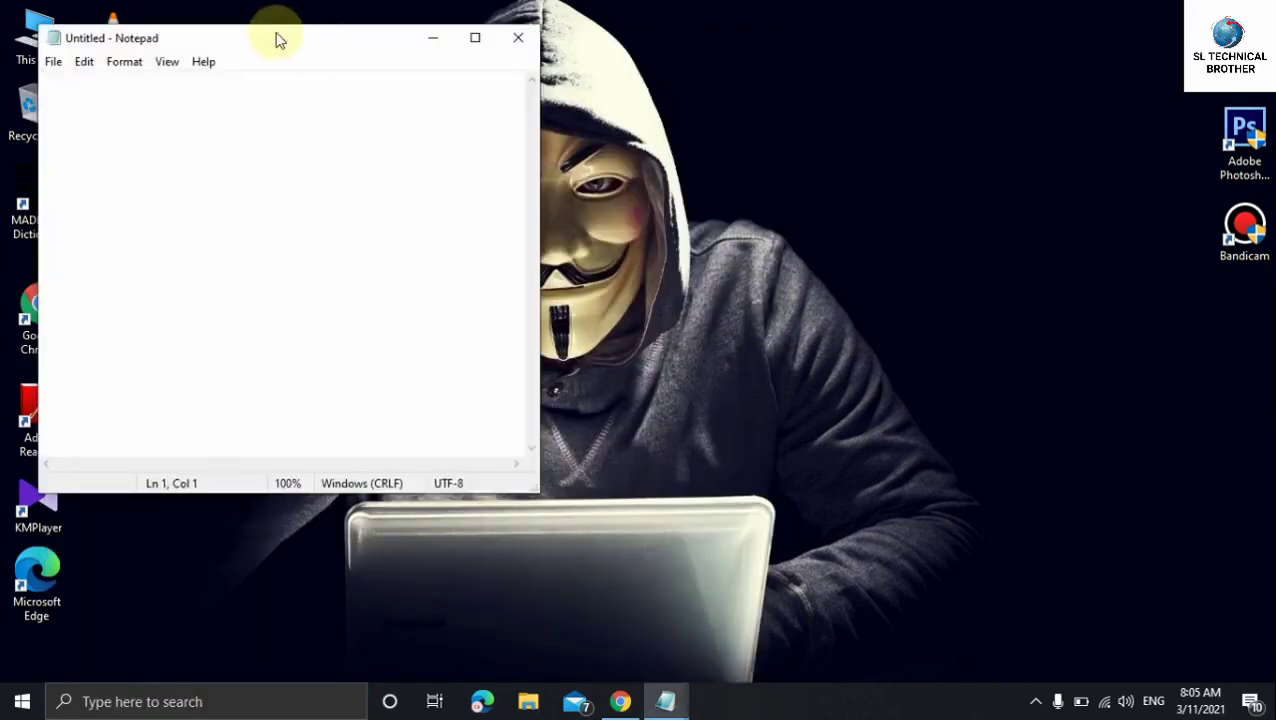
left_click_drag(279, 40, 396, 38)
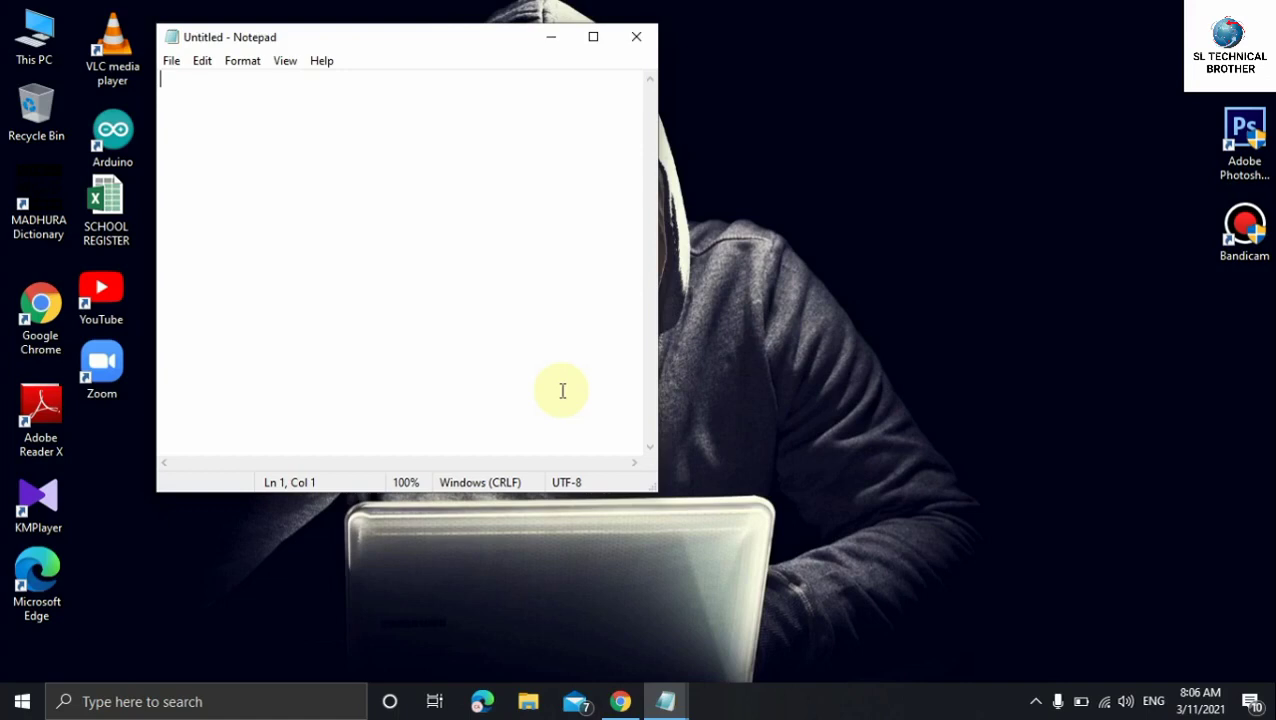
Step: Bring up the open "ram cleaning code" Notepad file and place its window beside the blank document
mouse_move(671, 707)
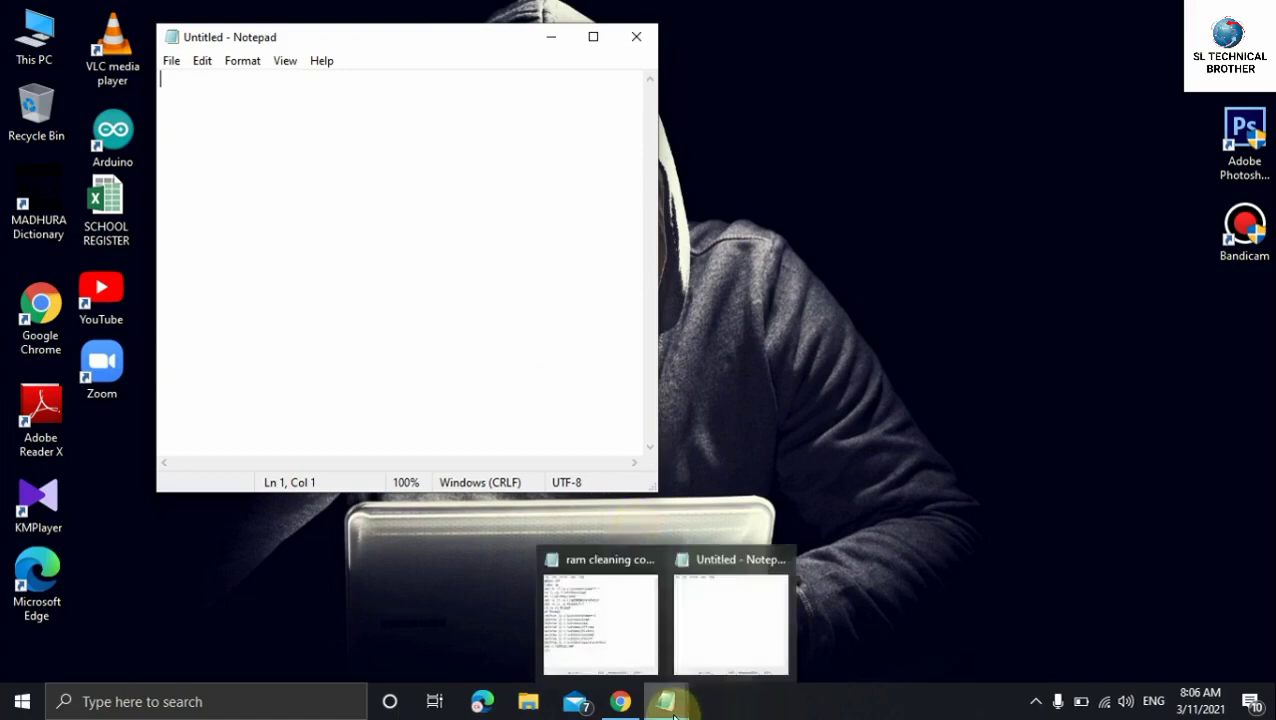
left_click(584, 655)
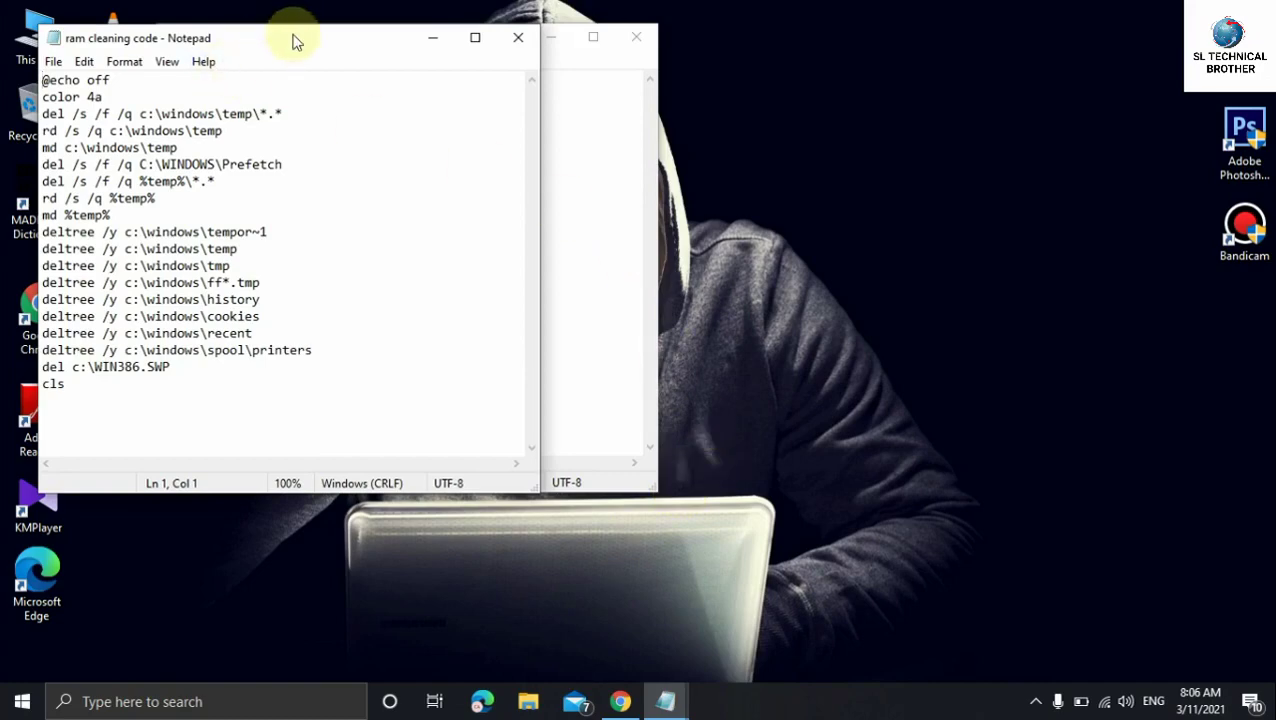
left_click_drag(293, 40, 928, 88)
left_click(946, 91)
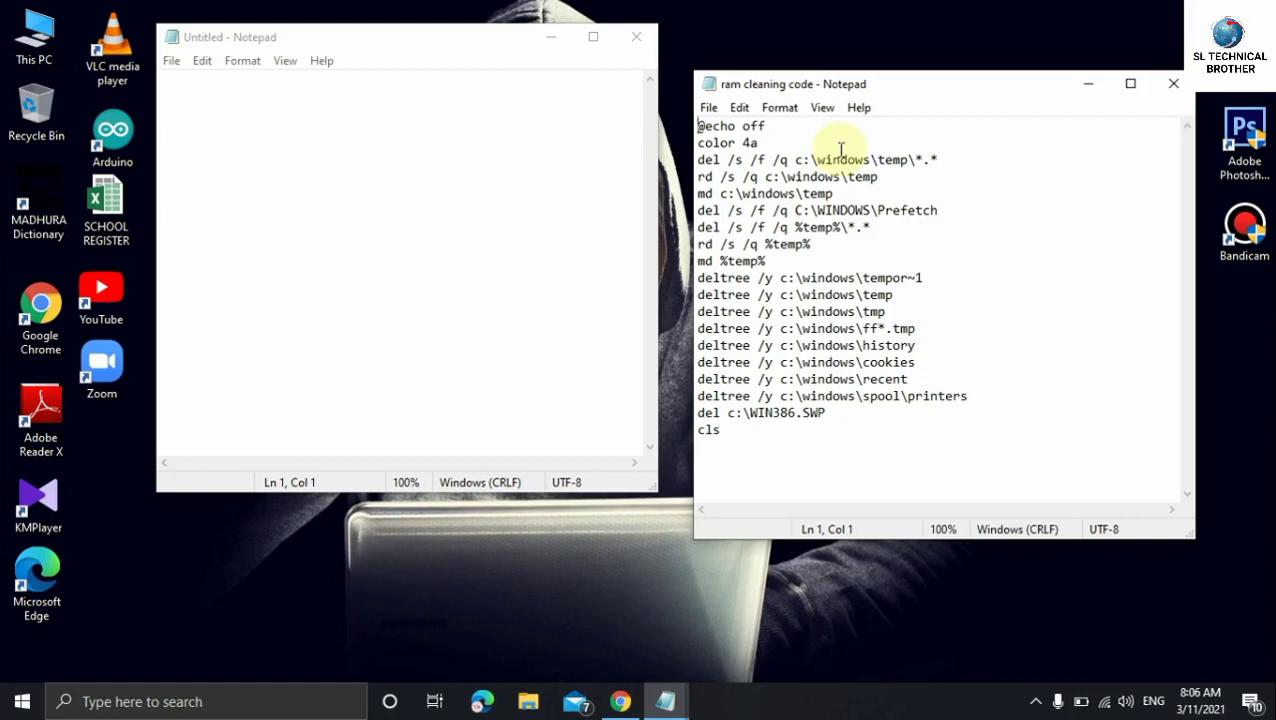
key("shift+Right")
key("shift+Right")
key("shift+Right")
key("shift+Right")
key("shift+Right")
key("shift+Right")
key("shift+Right")
key("shift+Right")
key("shift+Right")
key("shift+Right")
key("shift+Right")
key("shift+Right")
key("shift+Right")
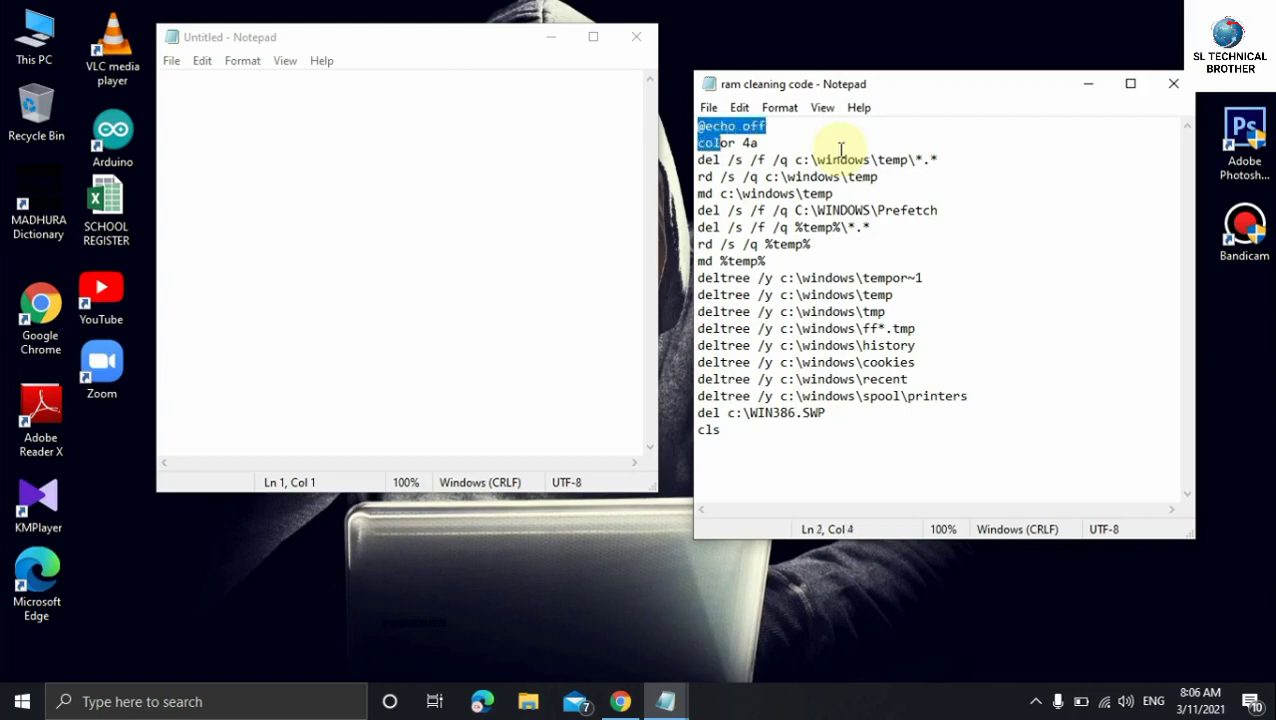
key("shift+Right")
key("shift+Right")
key("shift+Right")
key("shift+Right")
key("shift+Right")
key("shift+Right")
key("shift+Right")
key("shift+Right")
key("shift+Right")
key("shift+Right")
key("shift+Right")
key("shift+Right")
key("shift+Right")
key("shift+Right")
key("shift+Right")
key("shift+Right")
key("shift+Right")
key("shift+Right")
key("shift+Right")
key("shift+Right")
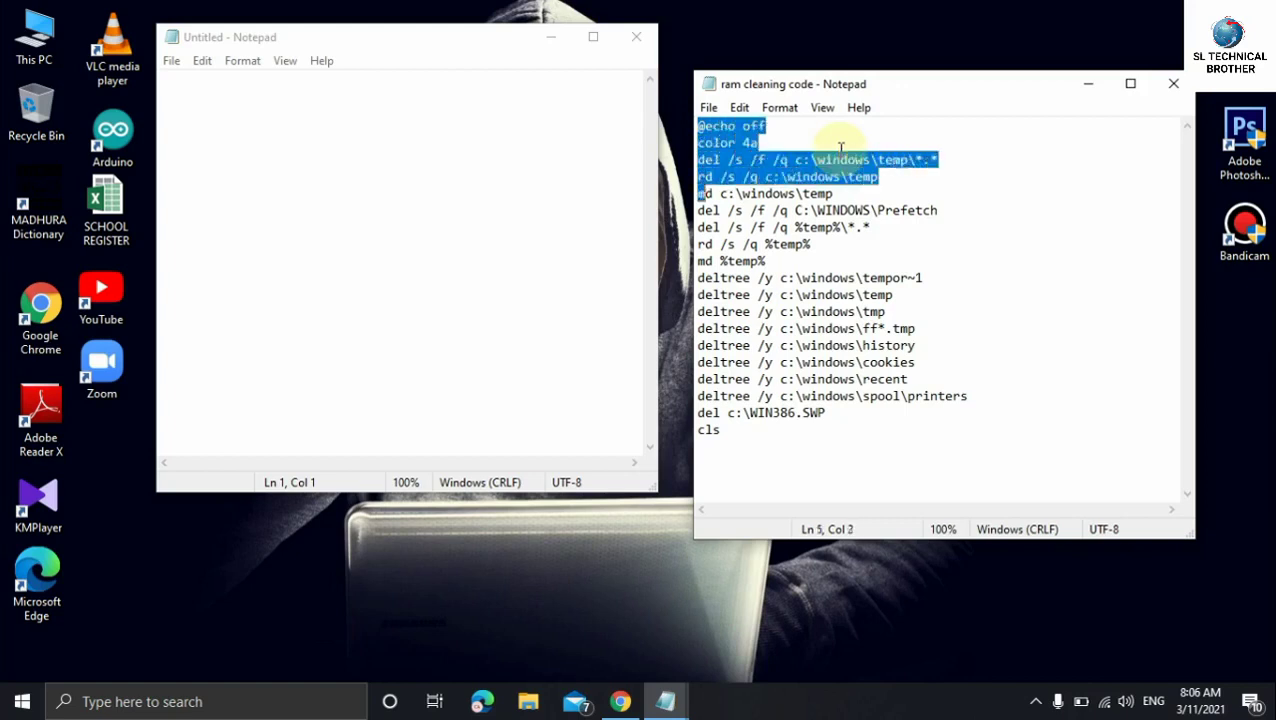
key("shift+Right")
key("shift+Right")
key("shift+Right")
key("shift+Right")
key("shift+Right")
key("shift+Right")
key("shift+Right")
key("shift+Right")
key("shift+Right")
key("shift+Right")
key("shift+Right")
key("shift+Right")
key("shift+Right")
key("shift+Right")
key("shift+Right")
key("shift+Right")
key("shift+Right")
key("shift+Right")
key("shift+Right")
key("shift+Right")
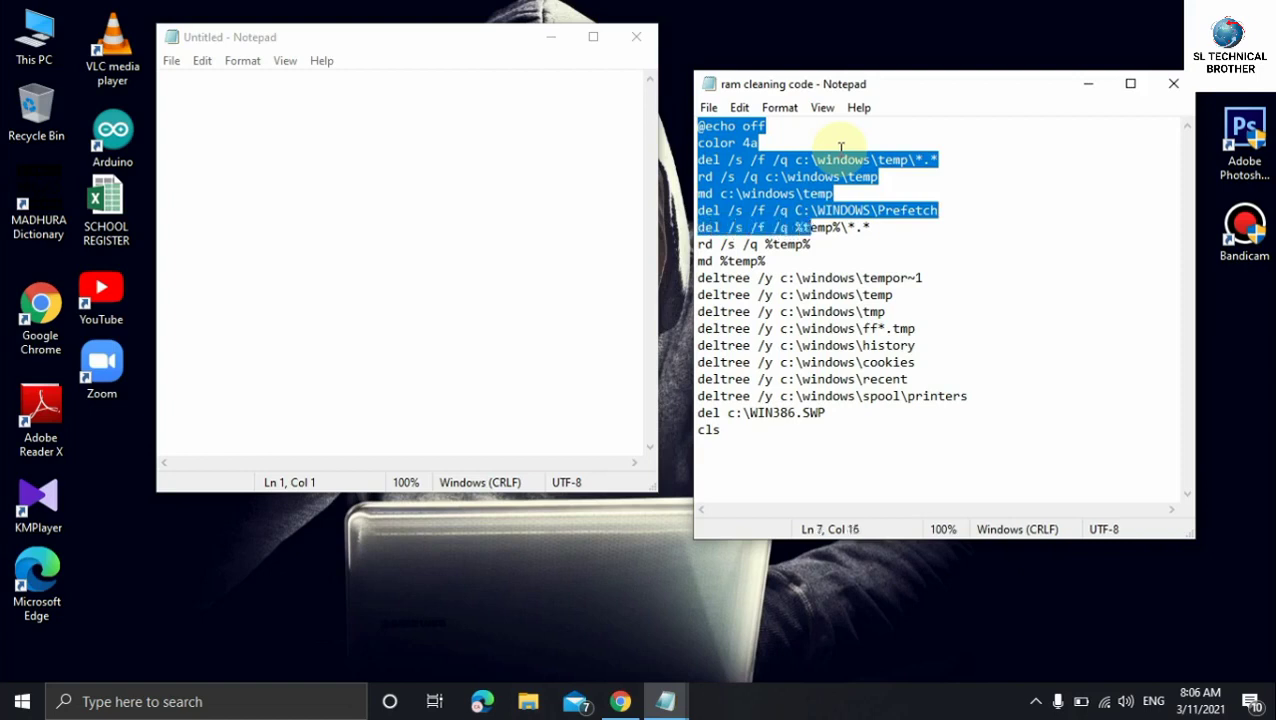
key("shift+Right")
key("shift+Right")
key("shift+Right")
key("shift+Right")
key("shift+Right")
key("shift+Right")
key("shift+Right")
key("shift+Right")
key("shift+Right")
key("shift+Right")
key("shift+Right")
key("shift+Right")
key("shift+Right")
key("shift+Right")
key("shift+Right")
key("shift+Right")
key("shift+Right")
key("shift+Right")
key("shift+Right")
key("shift+Right")
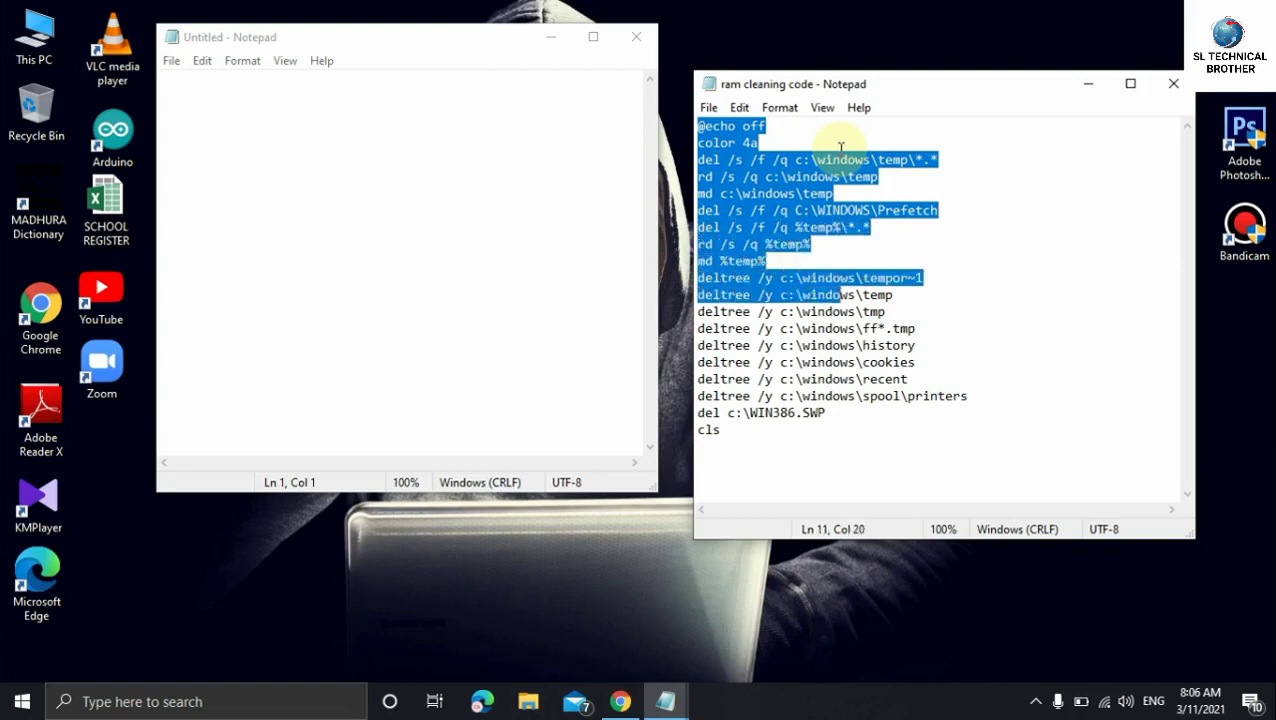
key("shift+Down")
key("shift+Down")
key("shift+Down")
key("shift+Down")
key("shift+Down")
key("shift+Down")
key("shift+Down")
key("shift+Down")
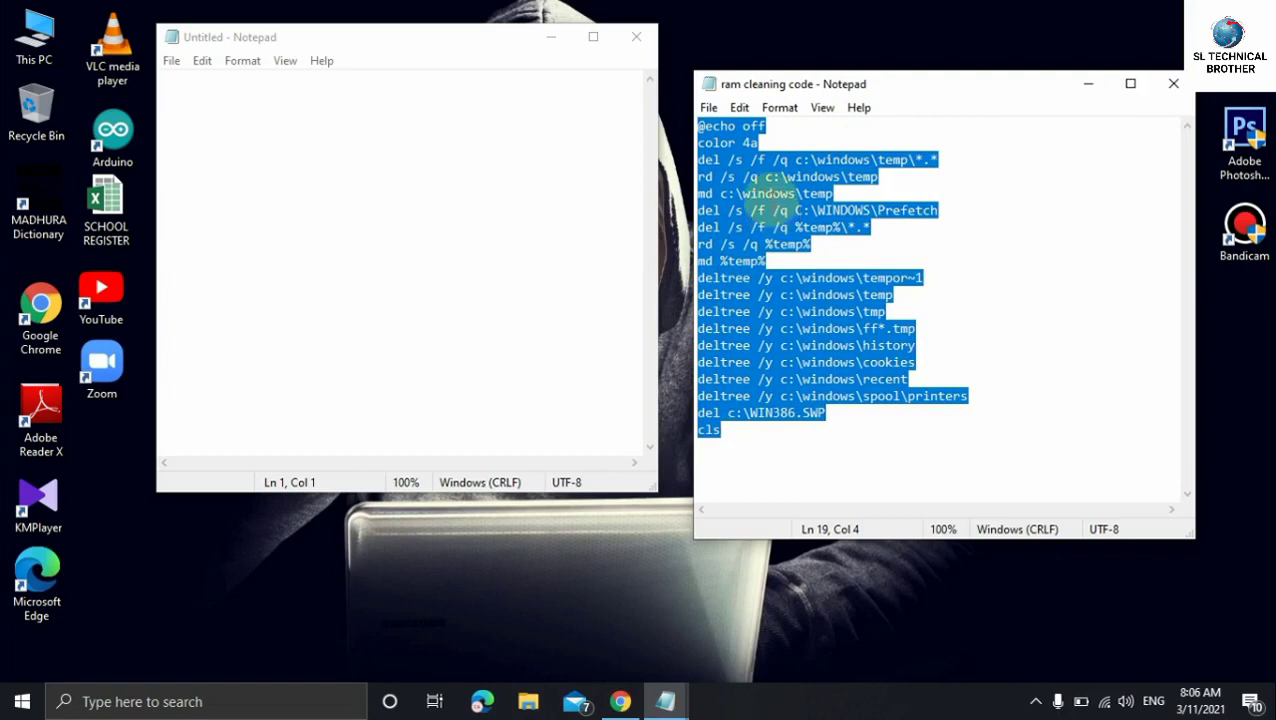
right_click(777, 200)
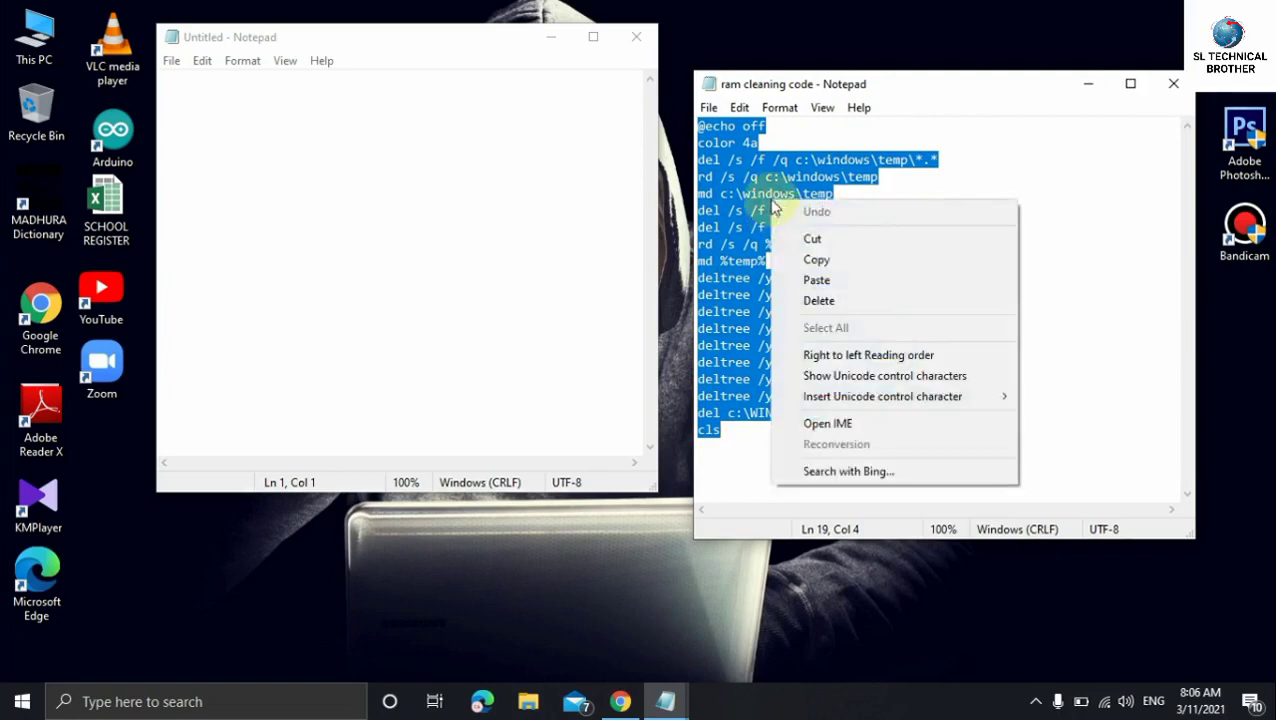
left_click(812, 260)
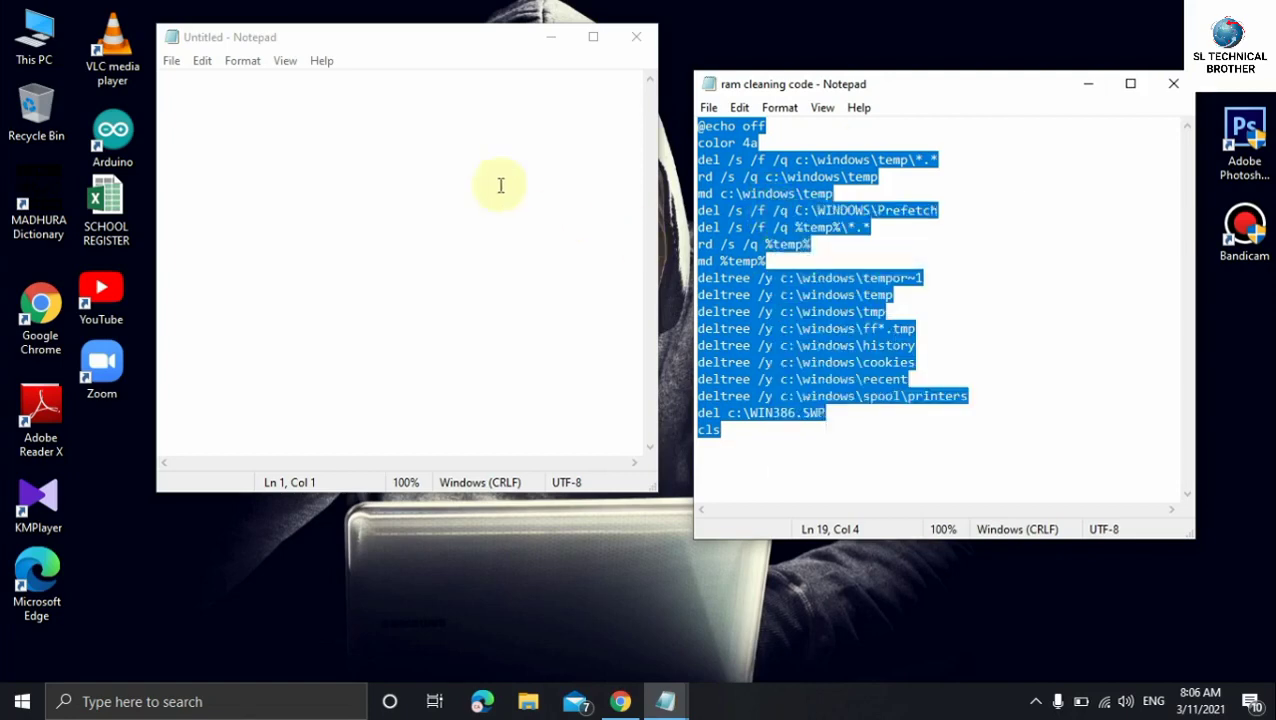
Step: Paste the copied script into the blank Notepad document and close the "ram cleaning code" file
left_click(191, 101)
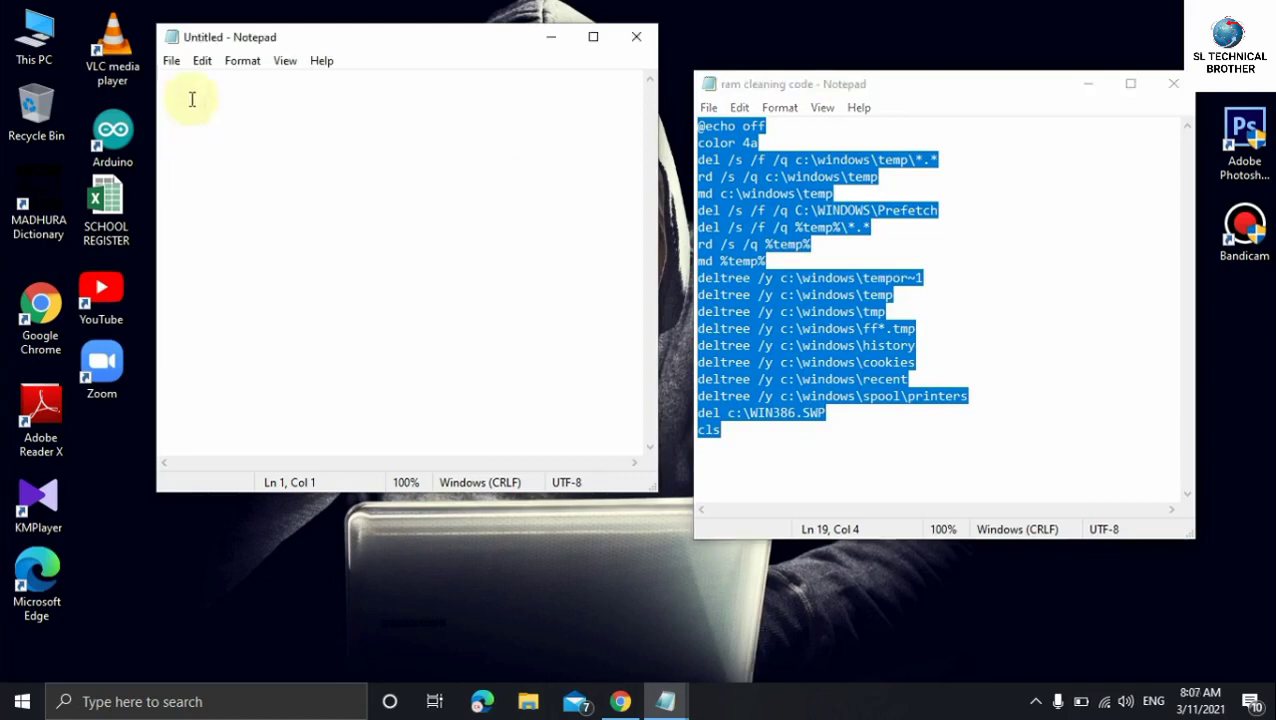
right_click(192, 103)
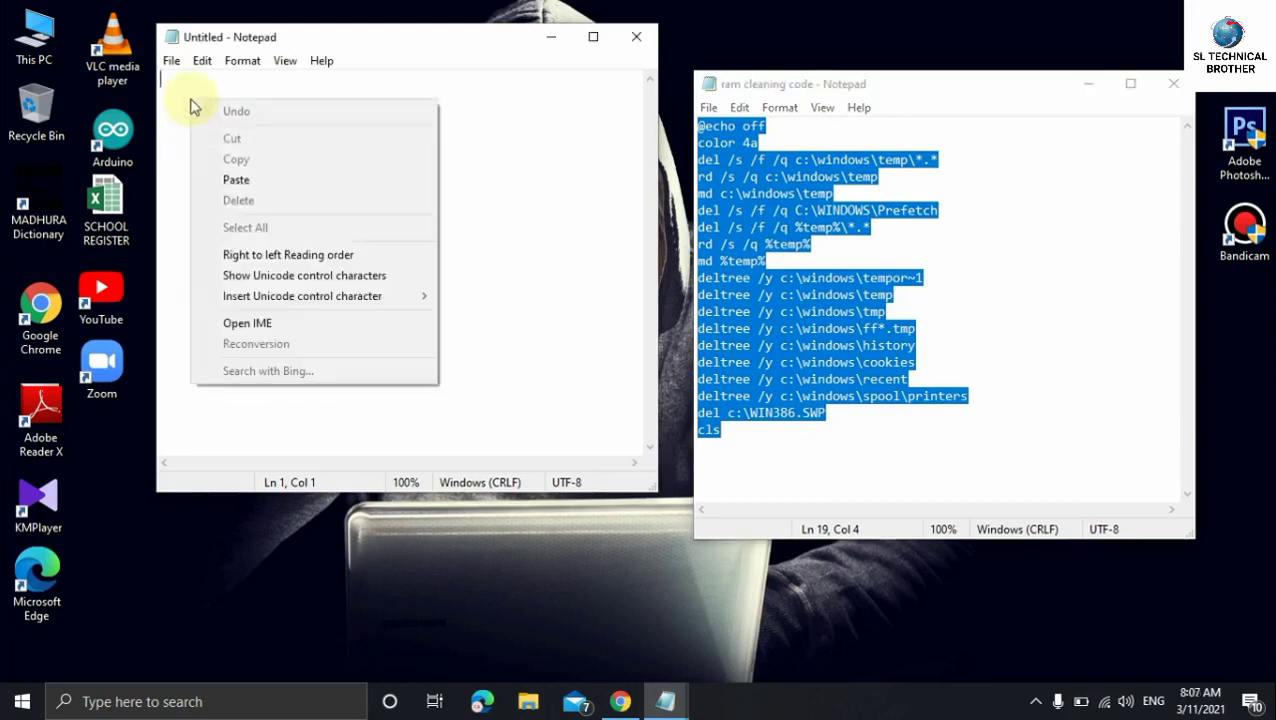
left_click(235, 180)
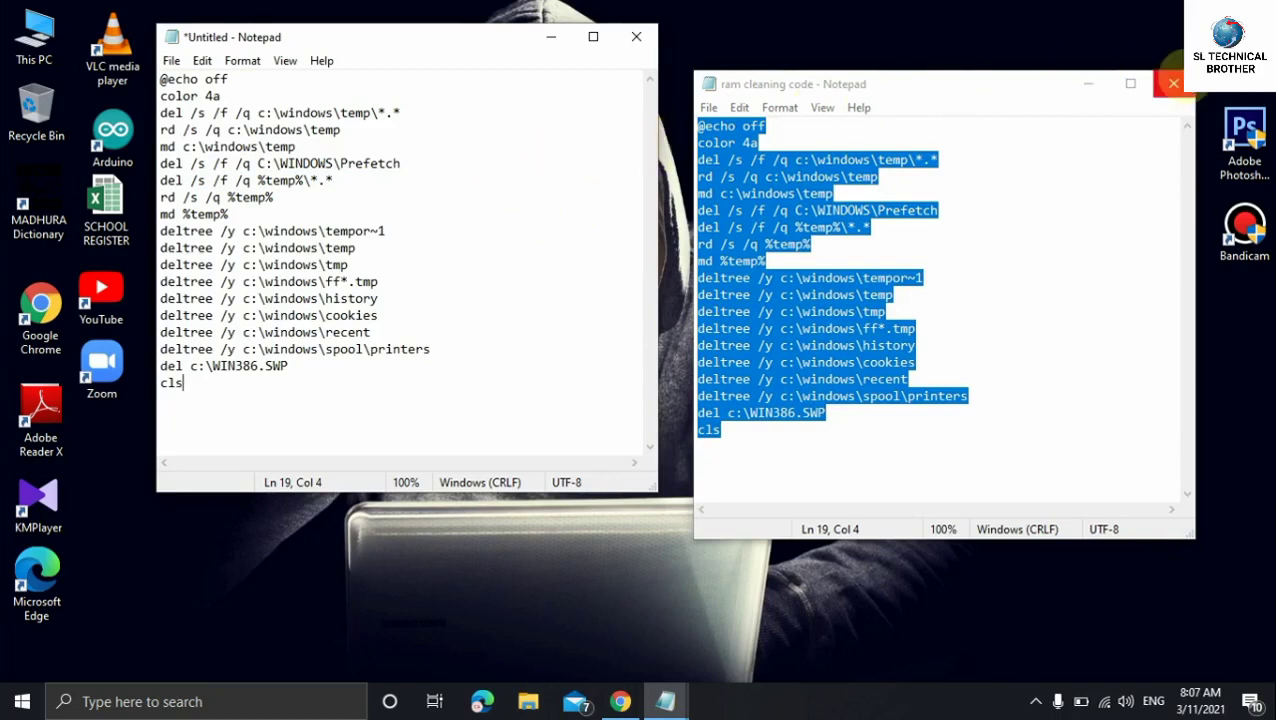
left_click(1183, 88)
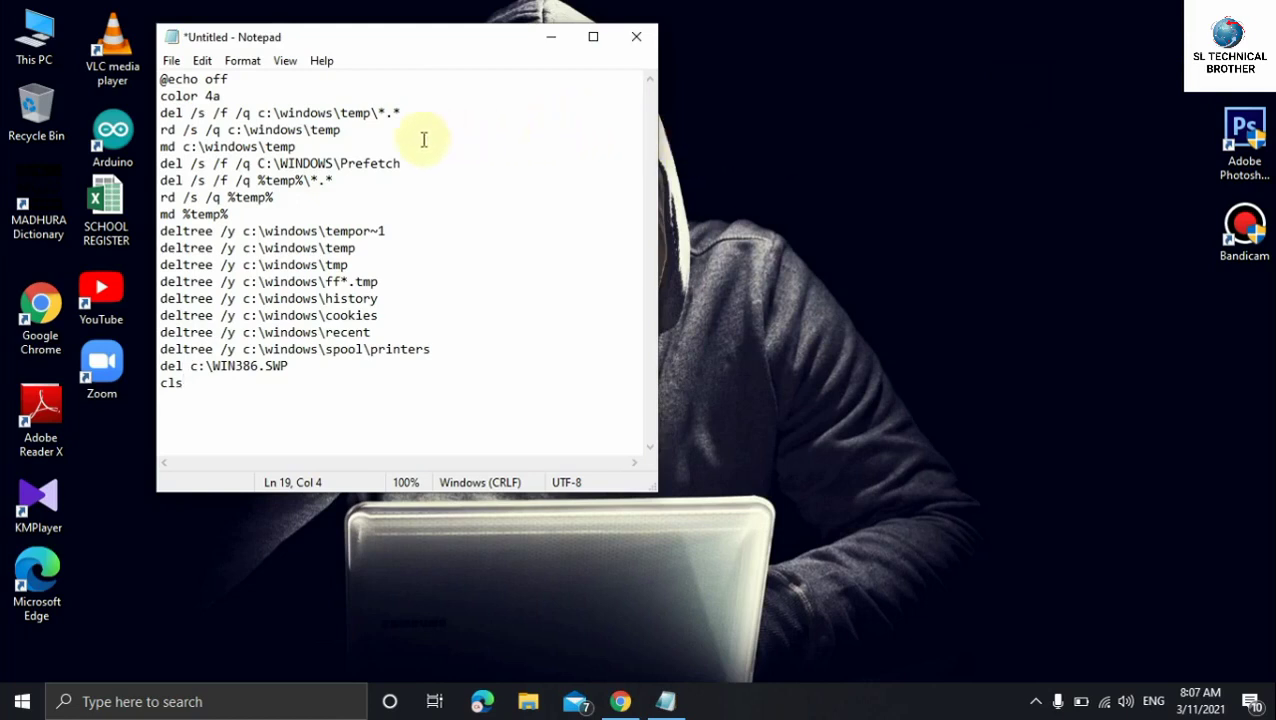
Step: Start saving the new document and choose the Desktop as its destination folder
left_click(172, 62)
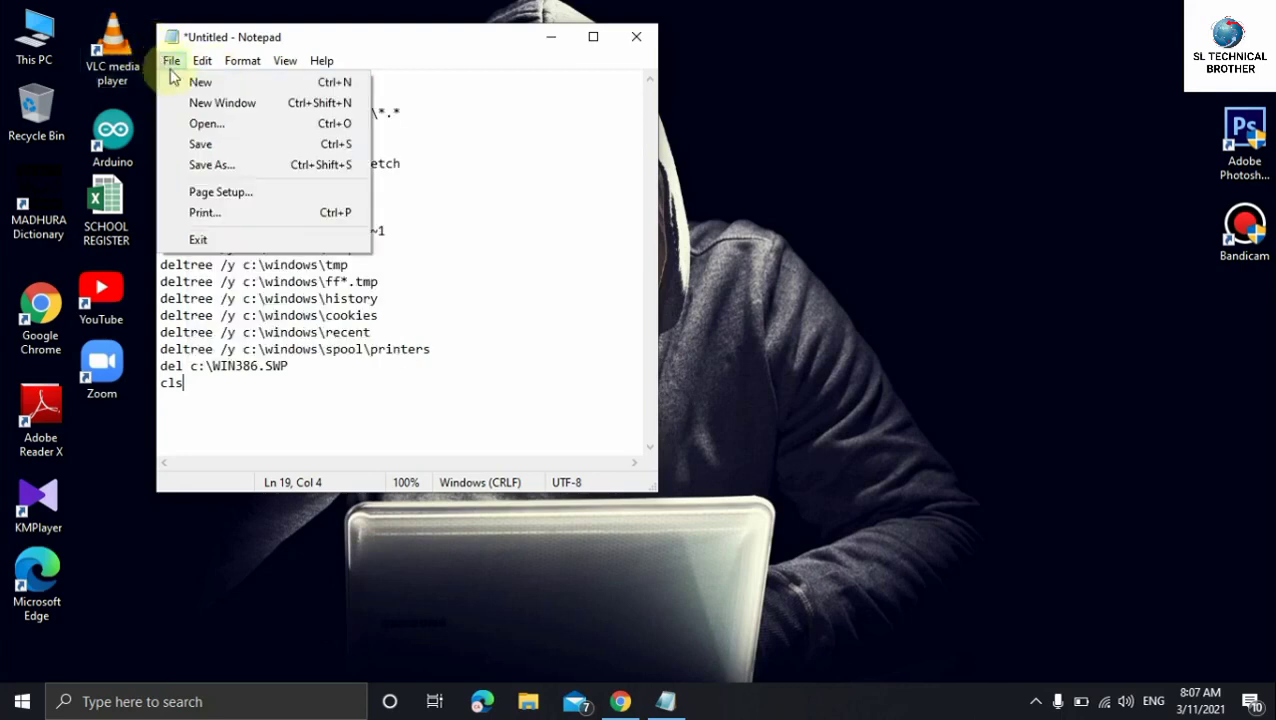
left_click(236, 144)
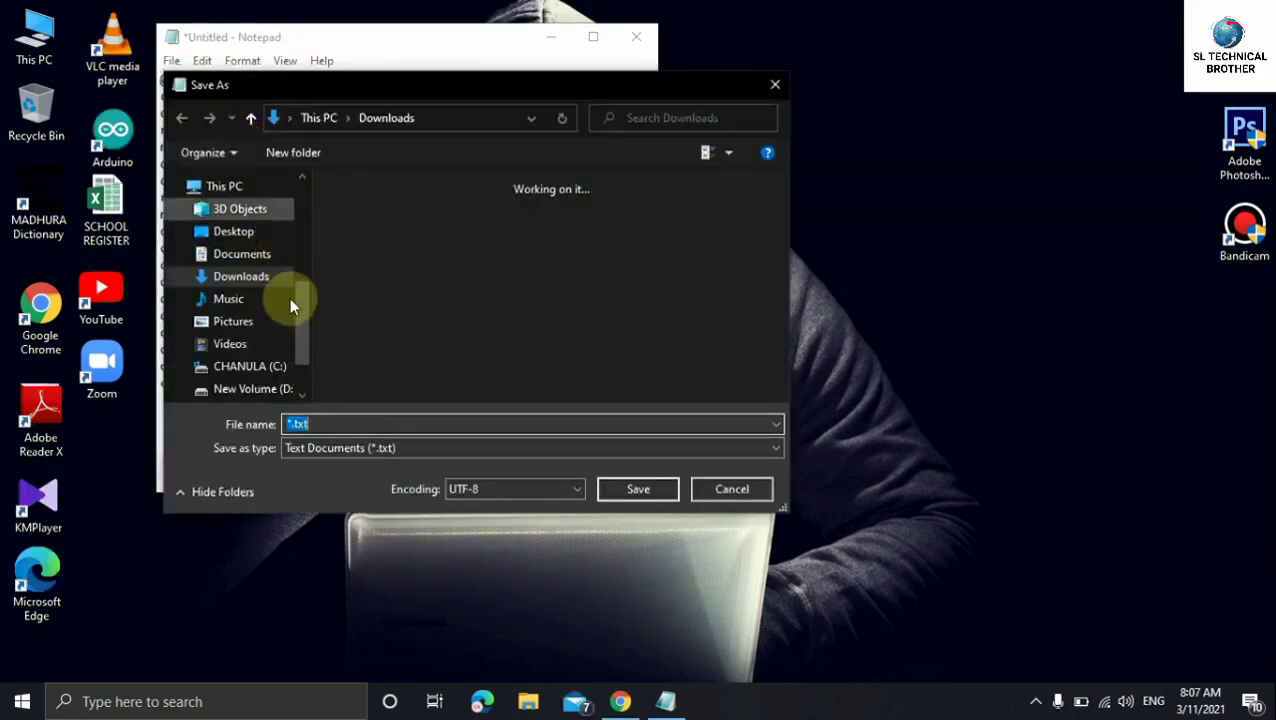
left_click_drag(302, 312, 302, 270)
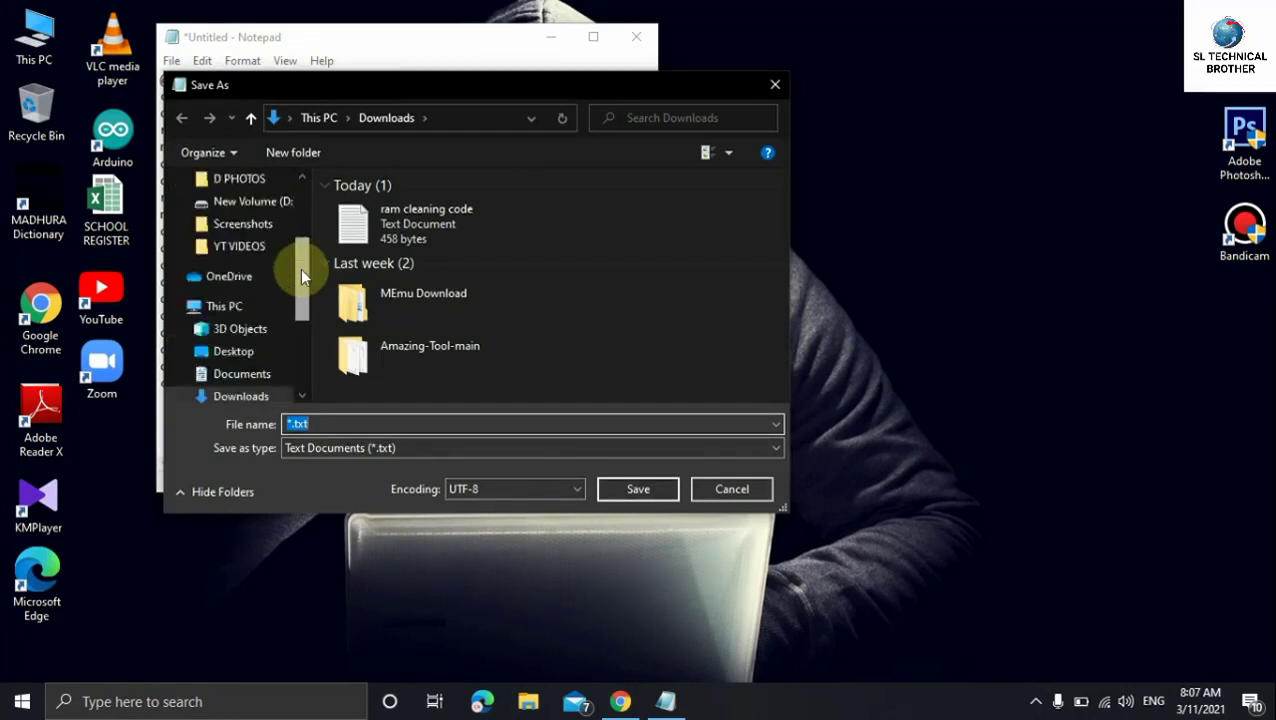
scroll(300, 278, "down", 1)
scroll(290, 285, "up", 1)
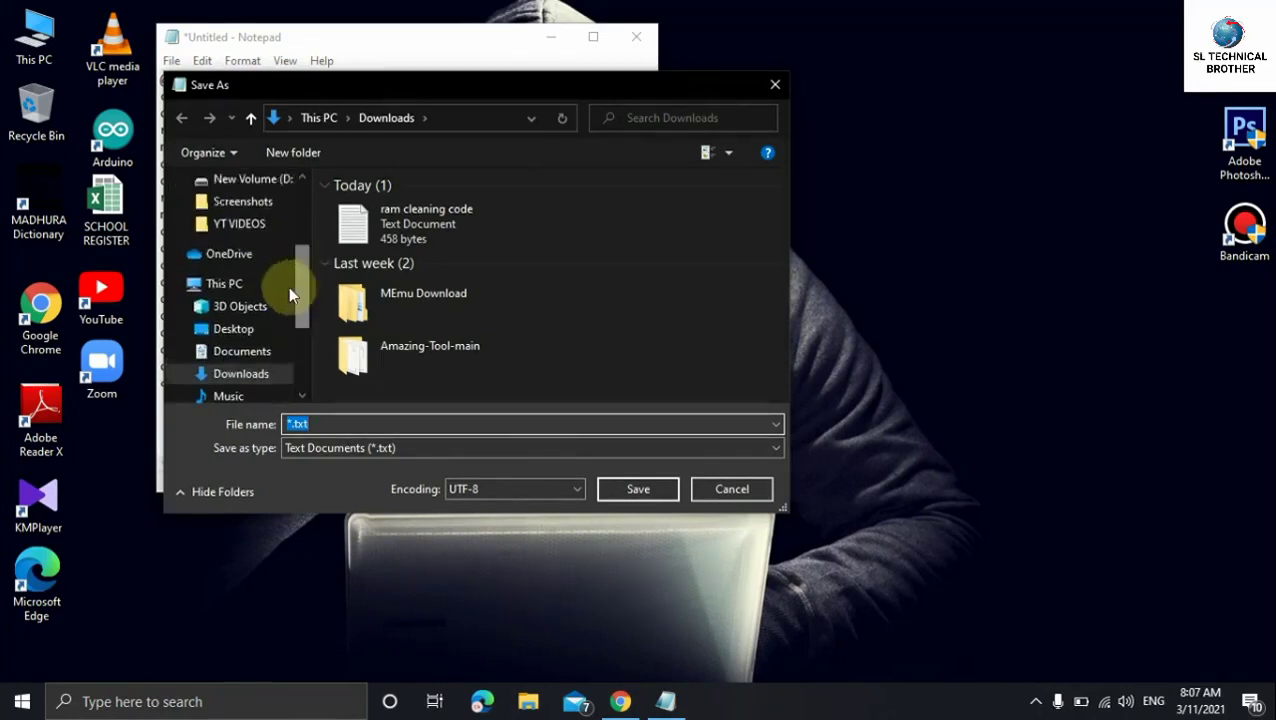
left_click(236, 330)
Step: Replace the default file name with "Ram Cleaner.bat"
left_click(358, 424)
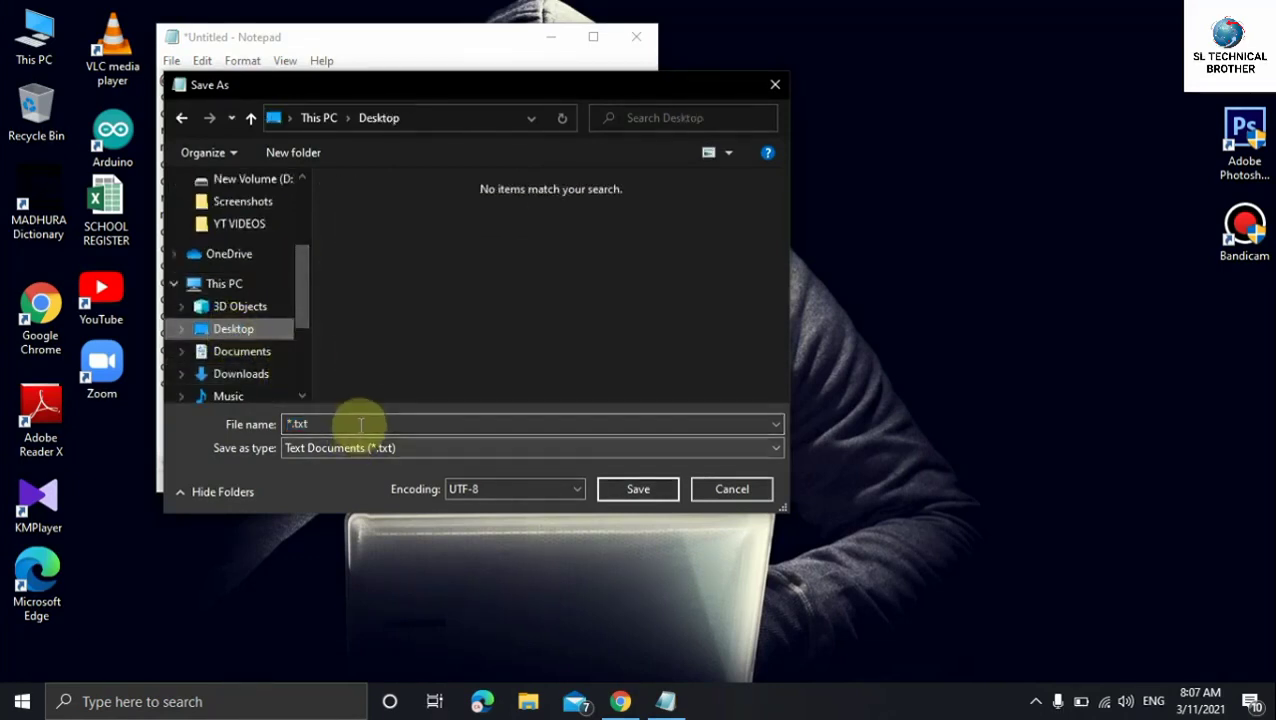
double_click(360, 424)
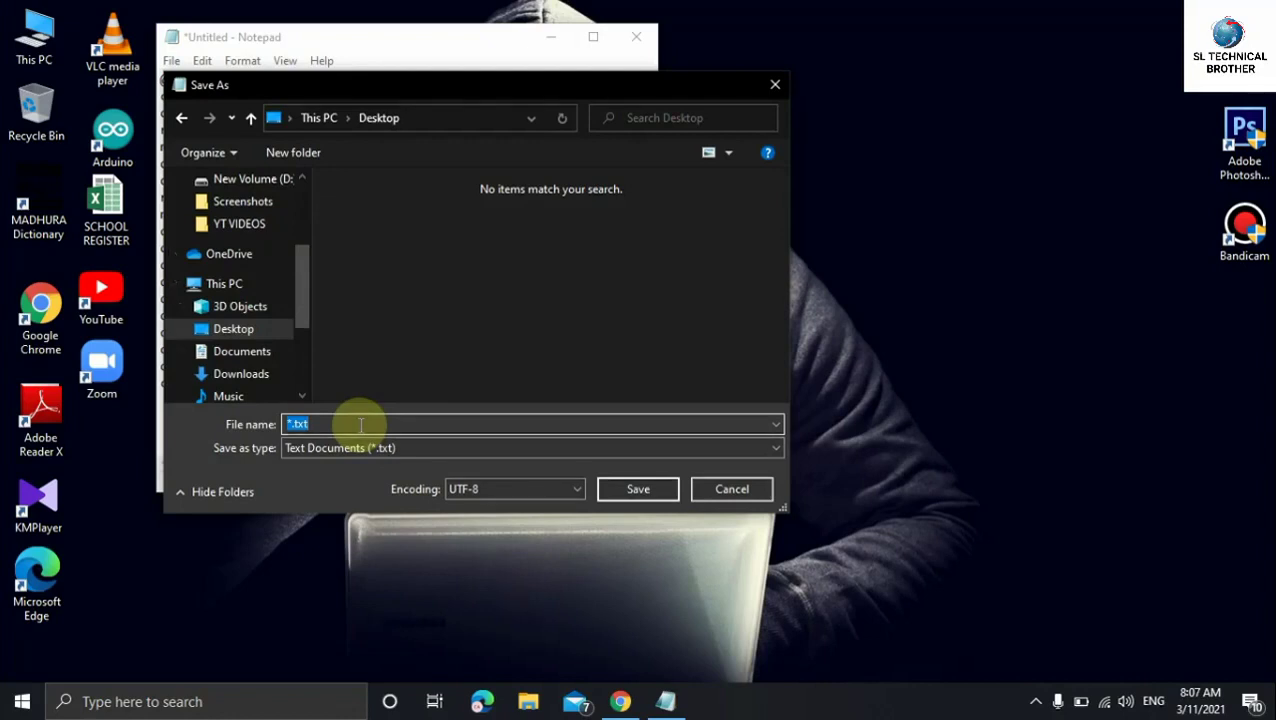
key("BackSpace")
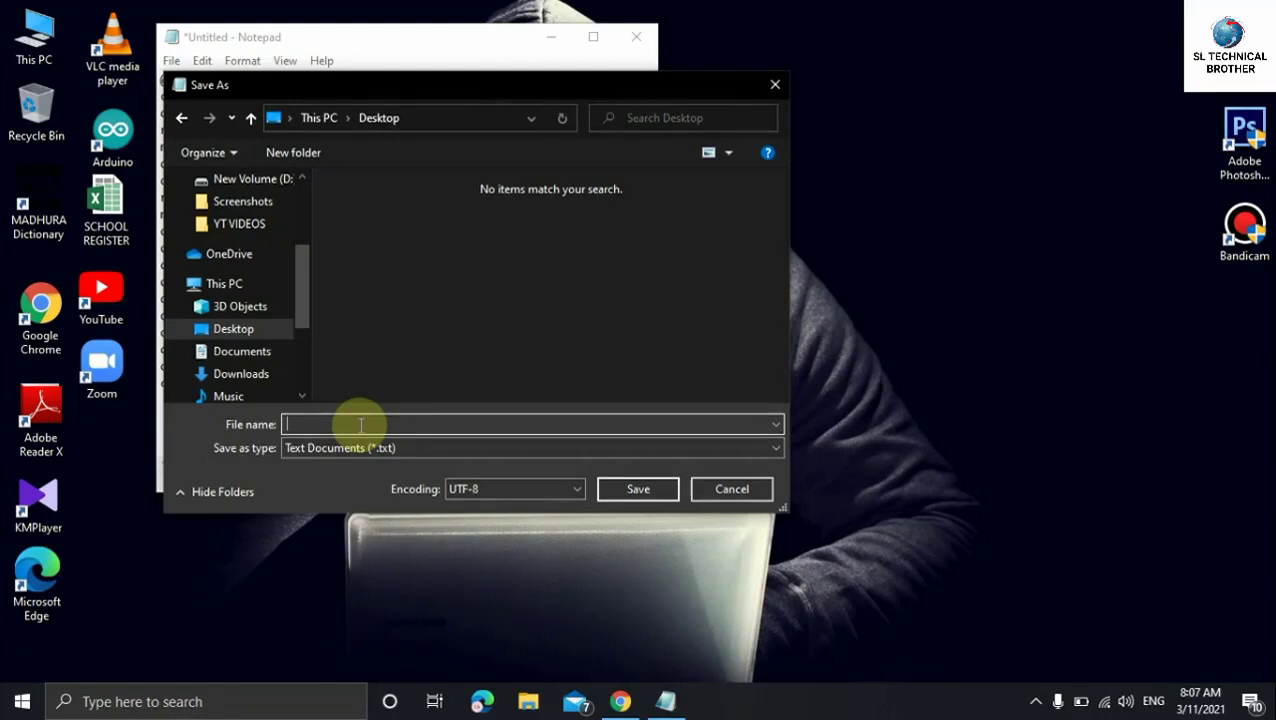
type("Ram C")
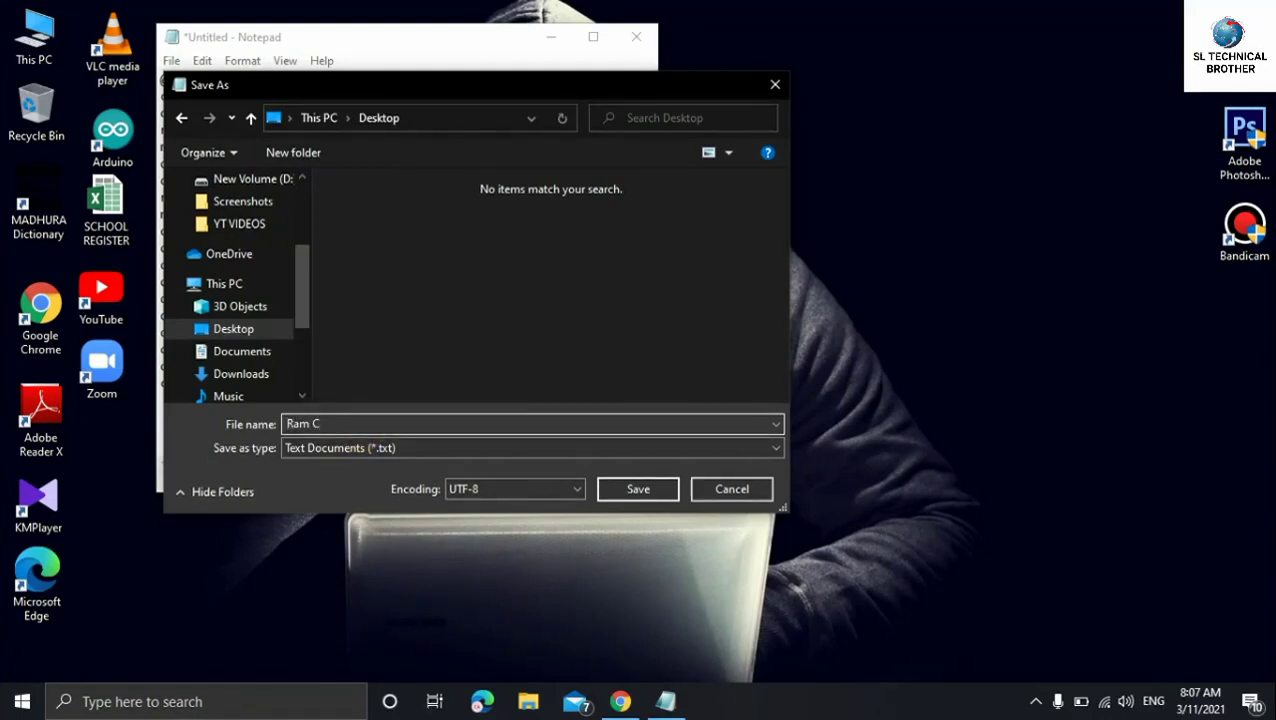
type("leaner")
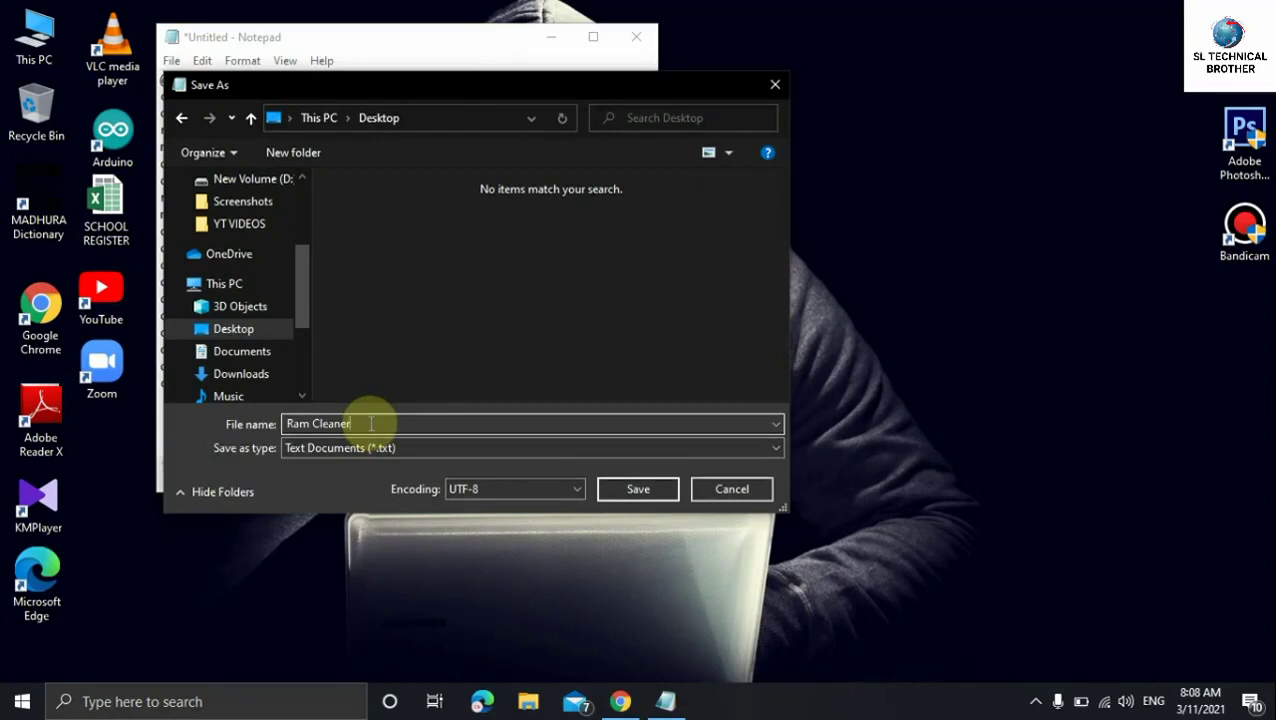
type(".")
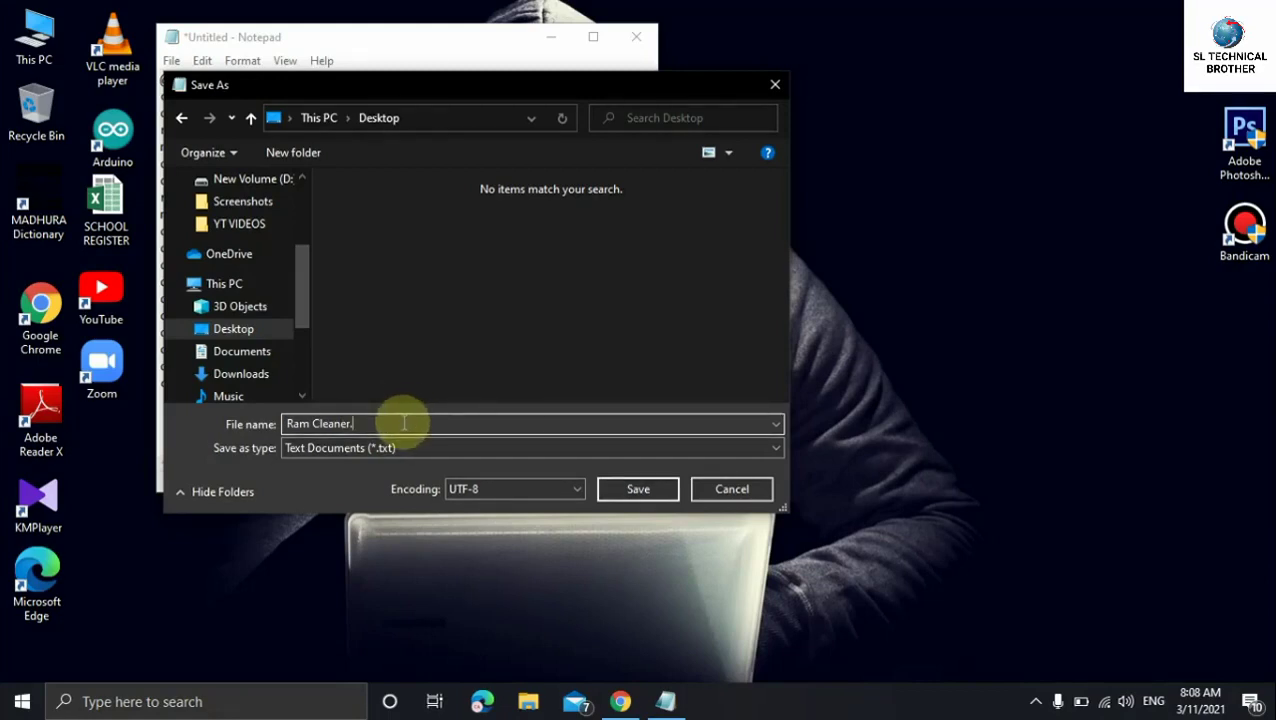
type("bat")
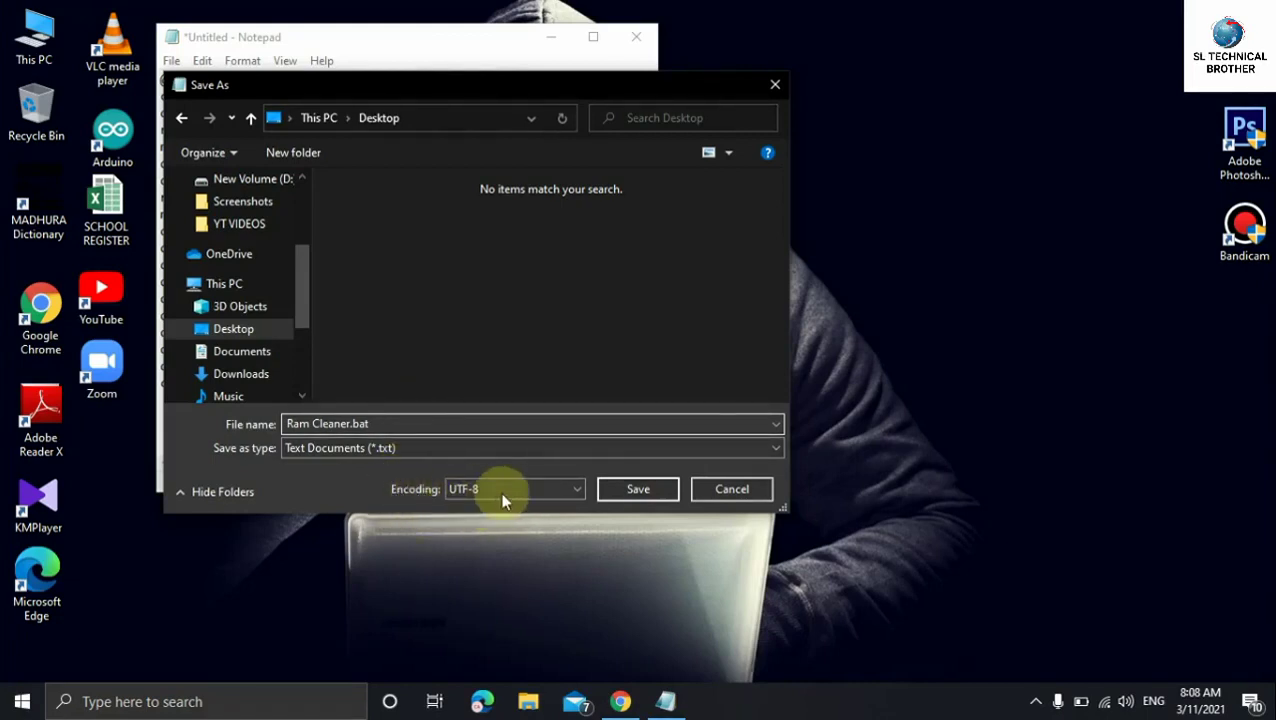
Step: Set the encoding to ANSI, save the batch file, and close its Notepad window
left_click(576, 492)
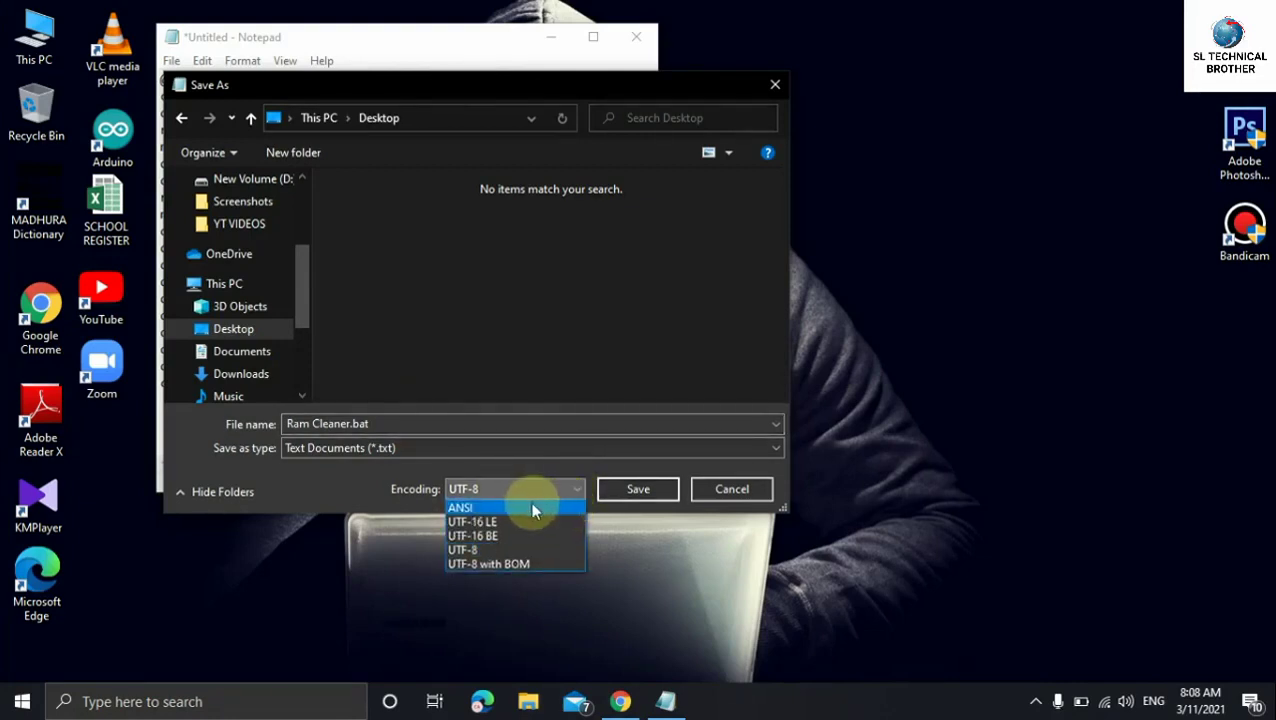
left_click(532, 508)
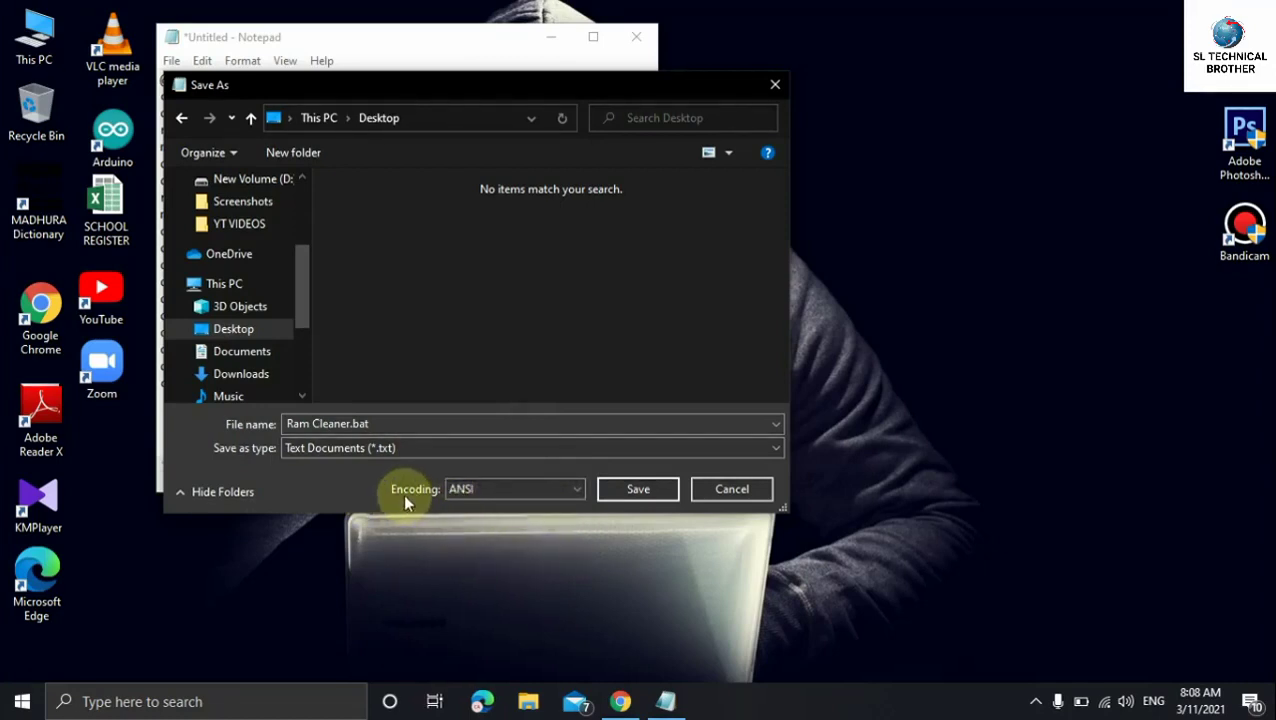
left_click(557, 491)
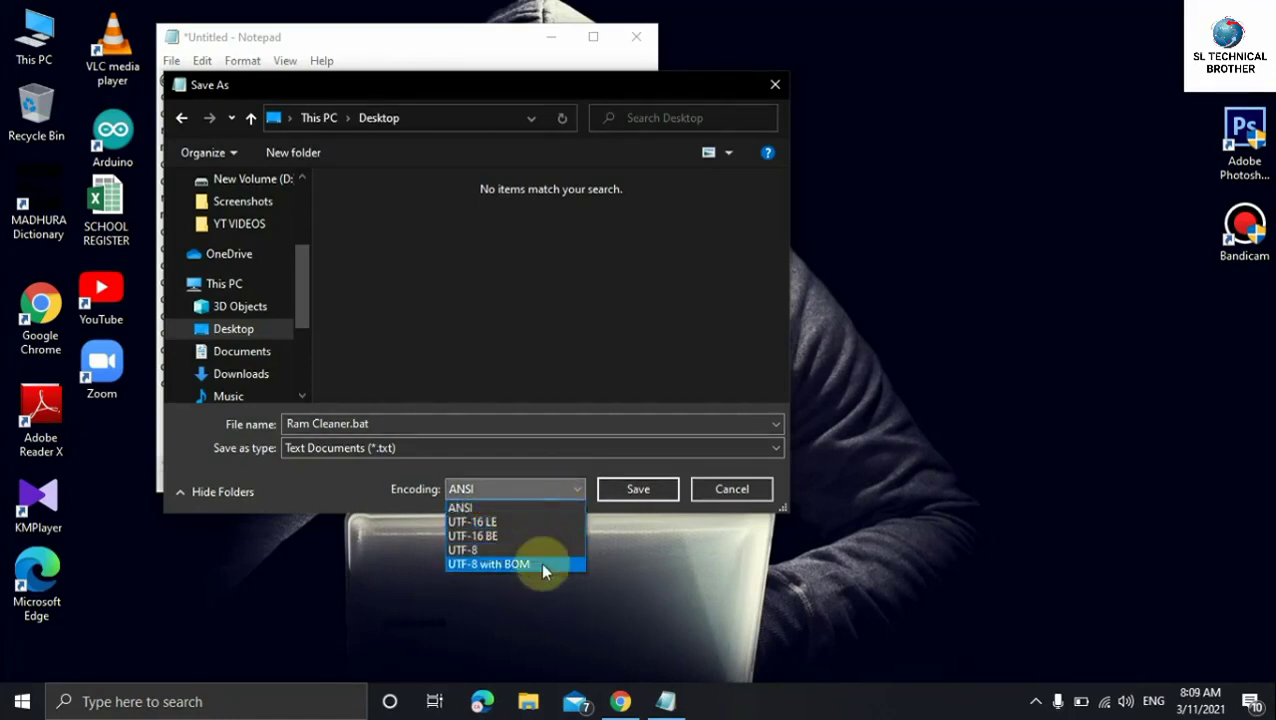
left_click(546, 508)
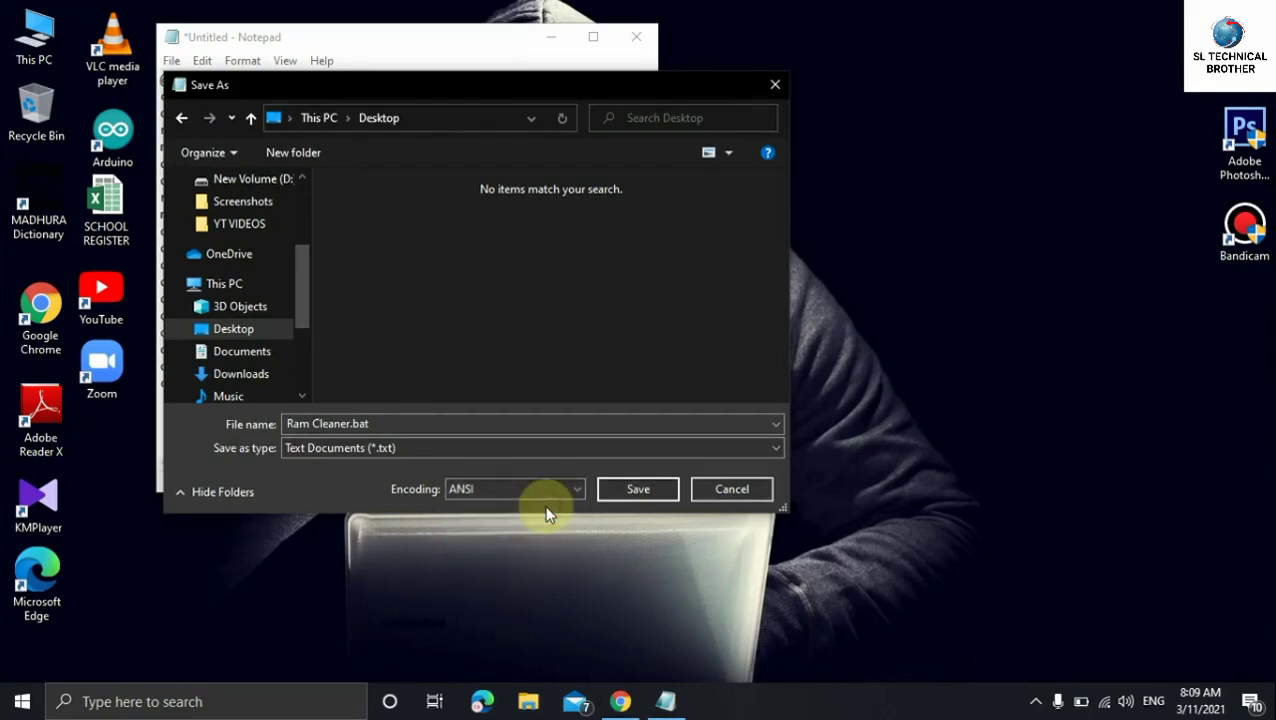
left_click(637, 489)
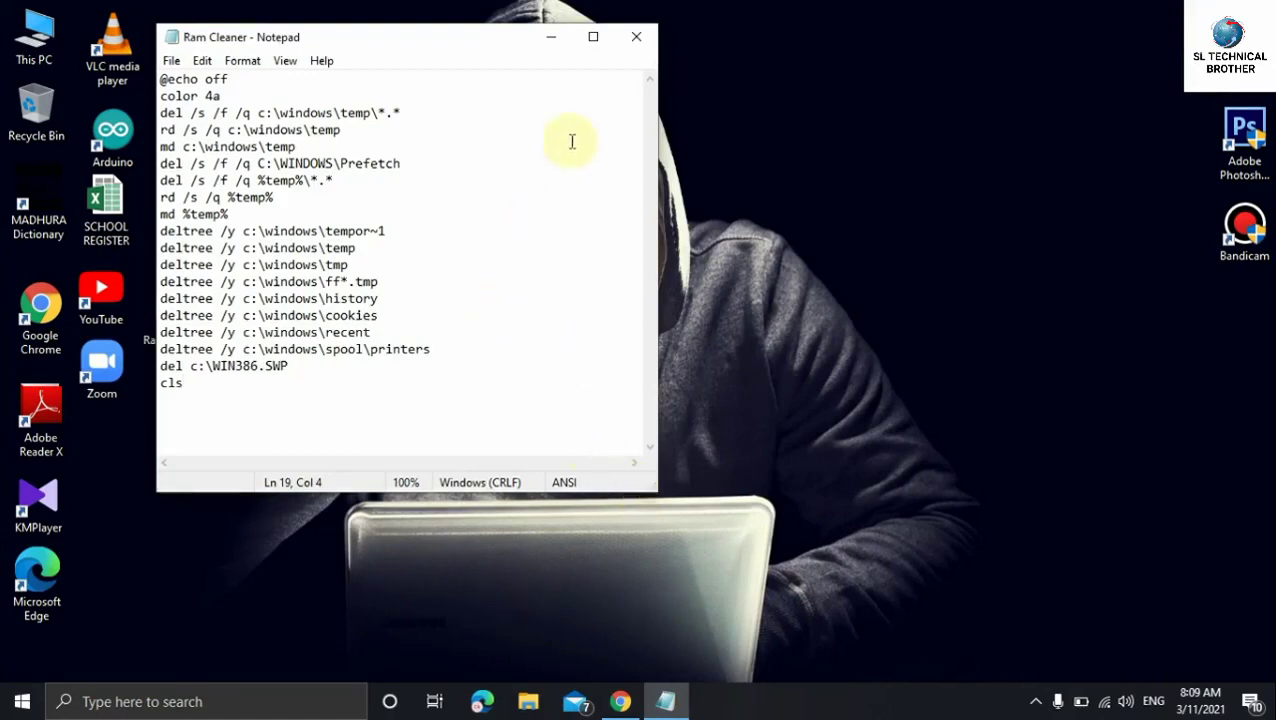
left_click(634, 37)
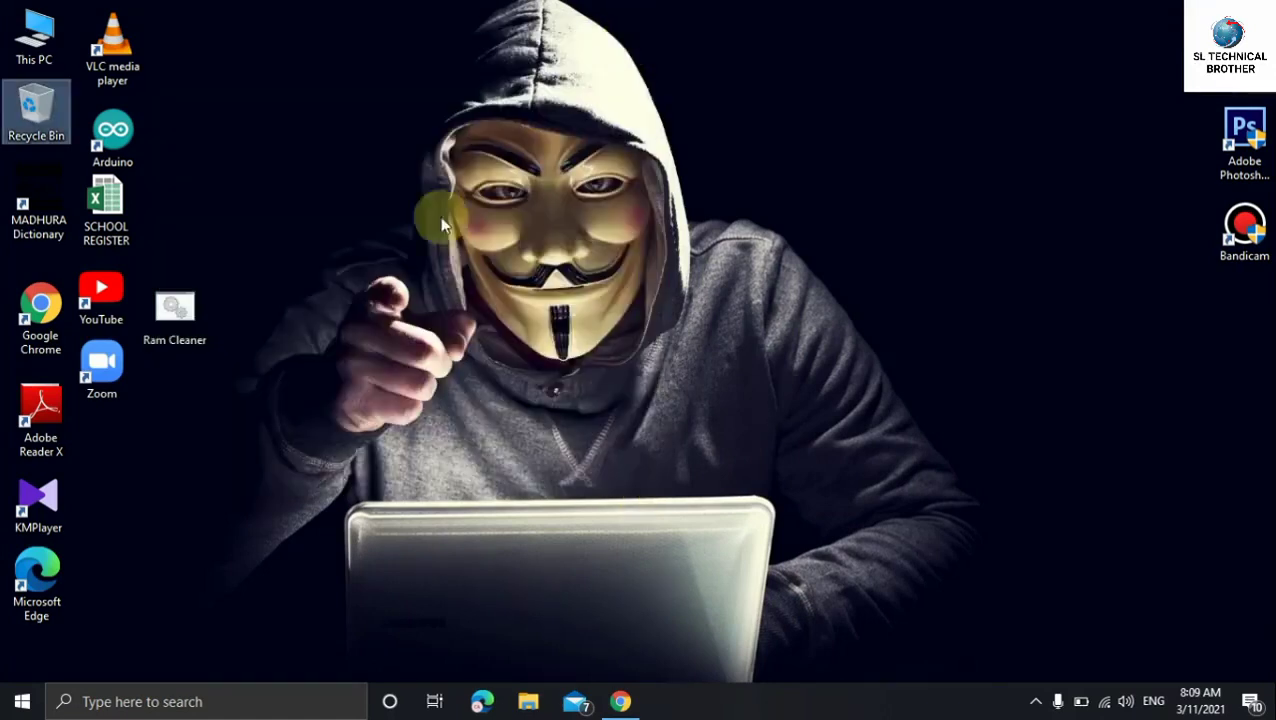
Step: Refresh the desktop several times
right_click(425, 281)
left_click(477, 334)
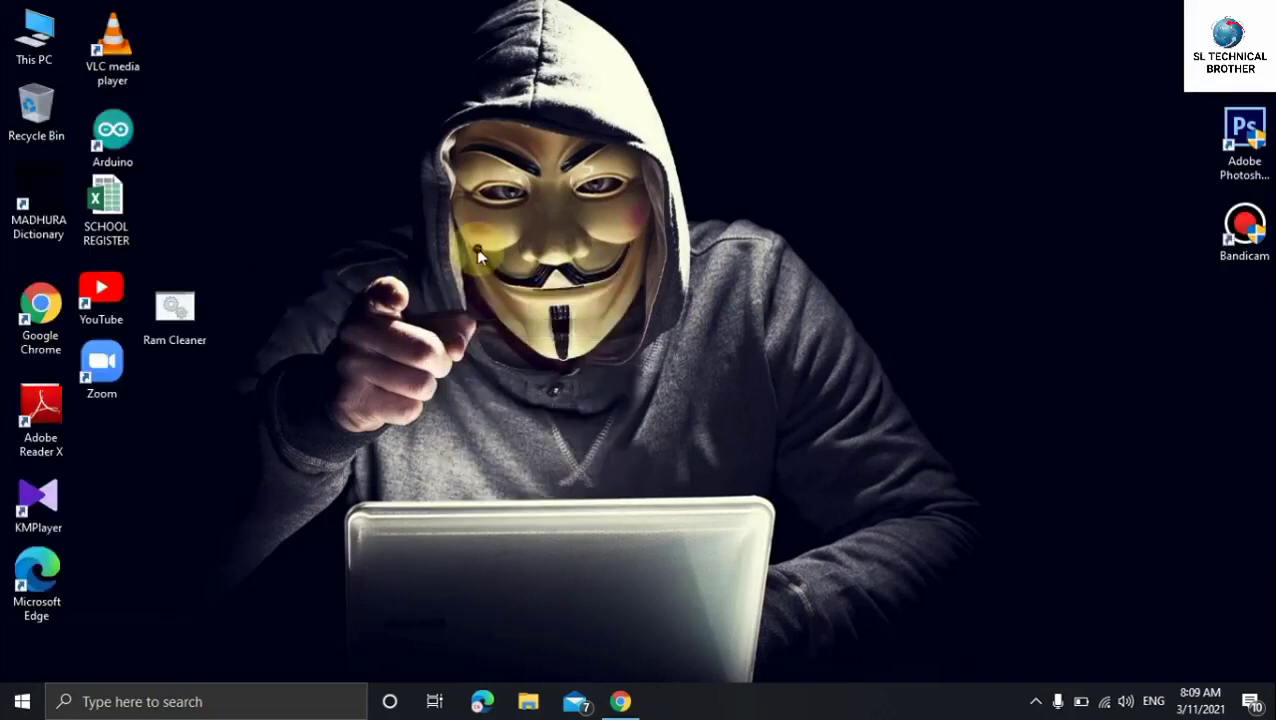
right_click(477, 249)
left_click(542, 297)
right_click(542, 298)
left_click(578, 356)
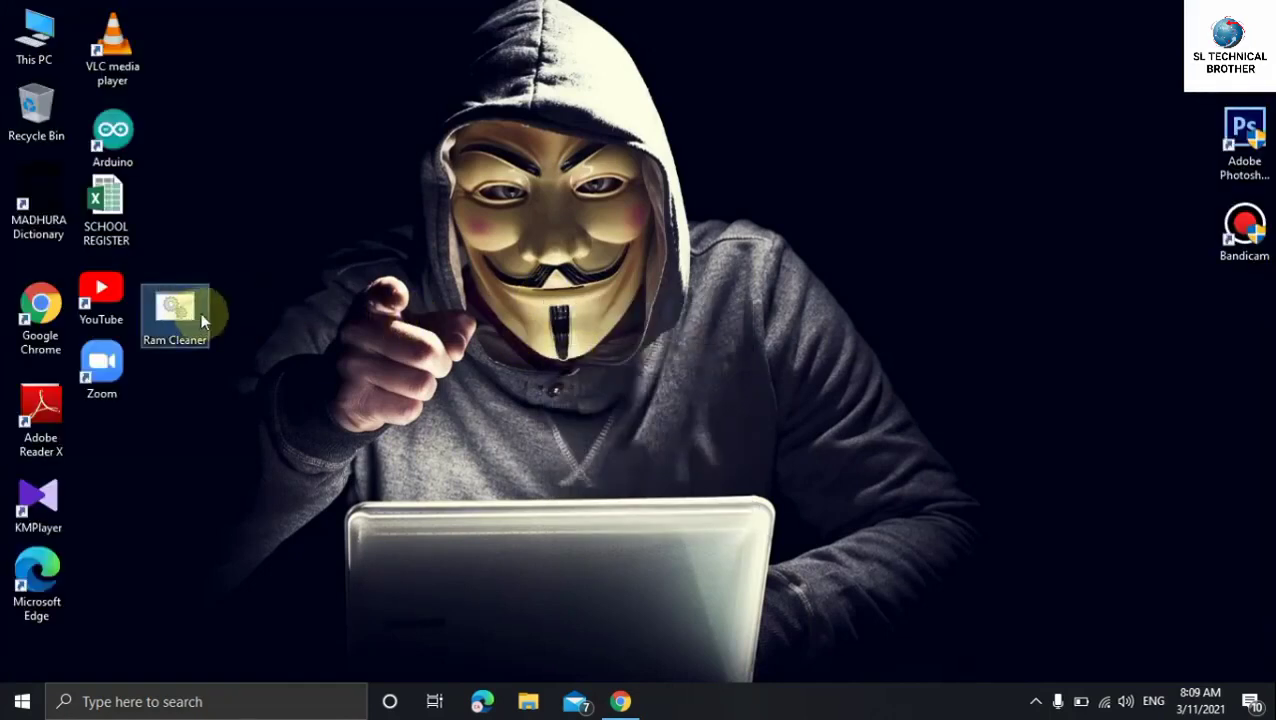
Step: Move the Ram Cleaner file to an empty area of the desktop and run it, including as administrator
left_click_drag(201, 318, 884, 115)
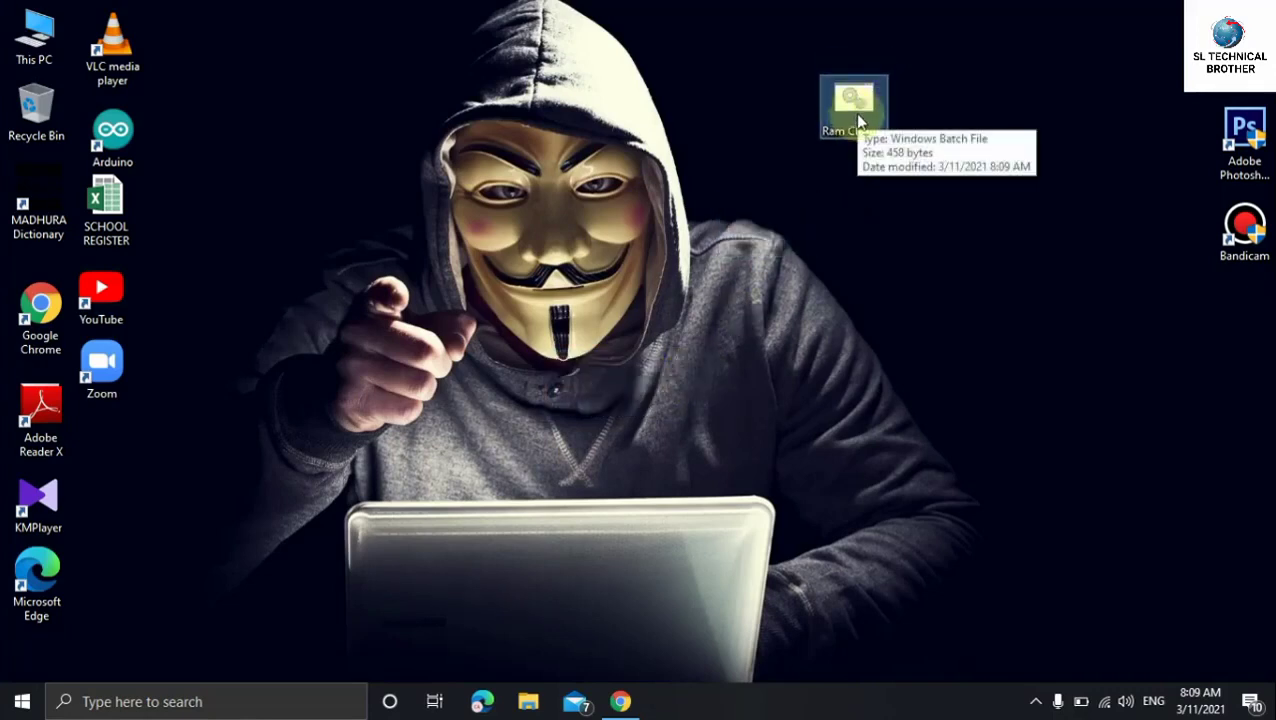
double_click(857, 120)
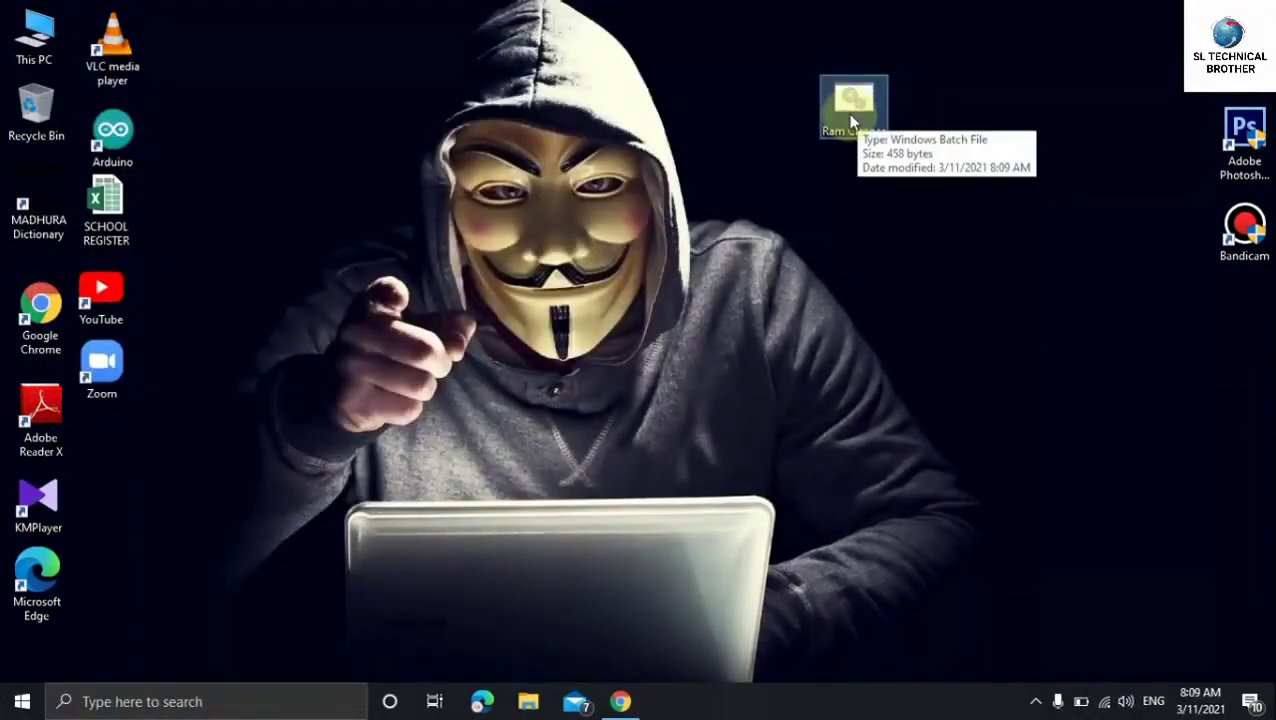
right_click(851, 120)
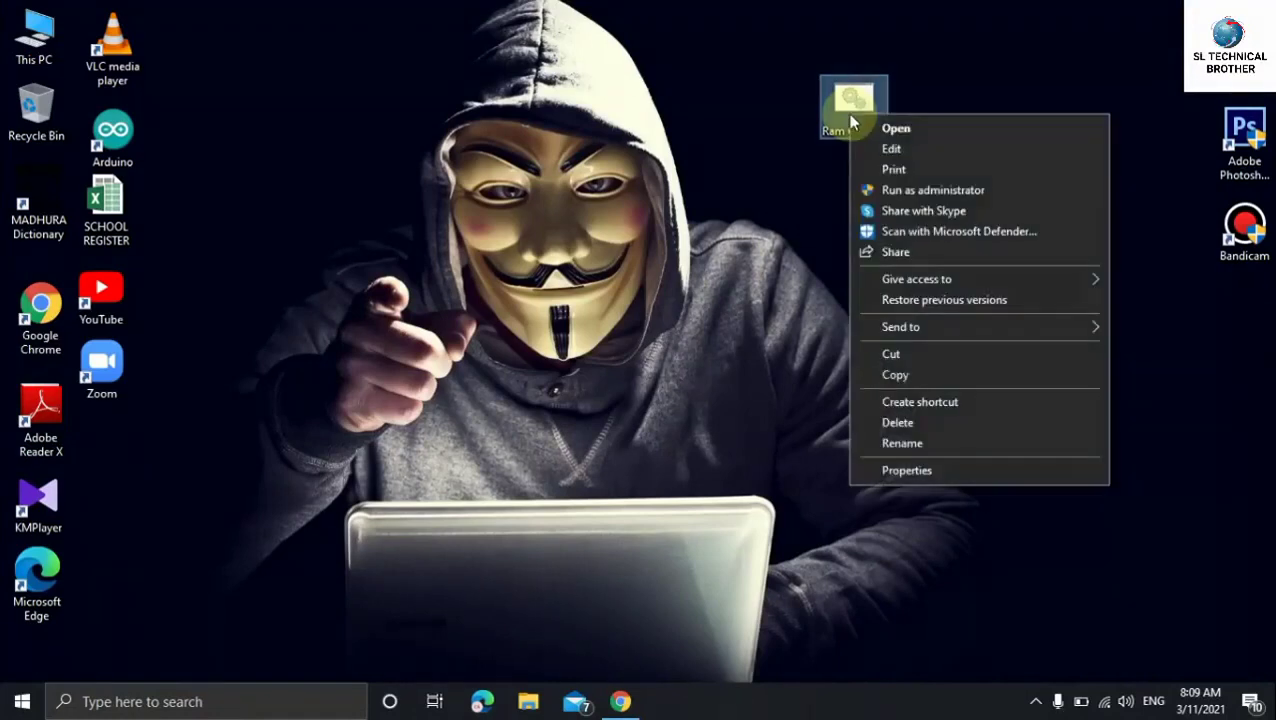
left_click(888, 189)
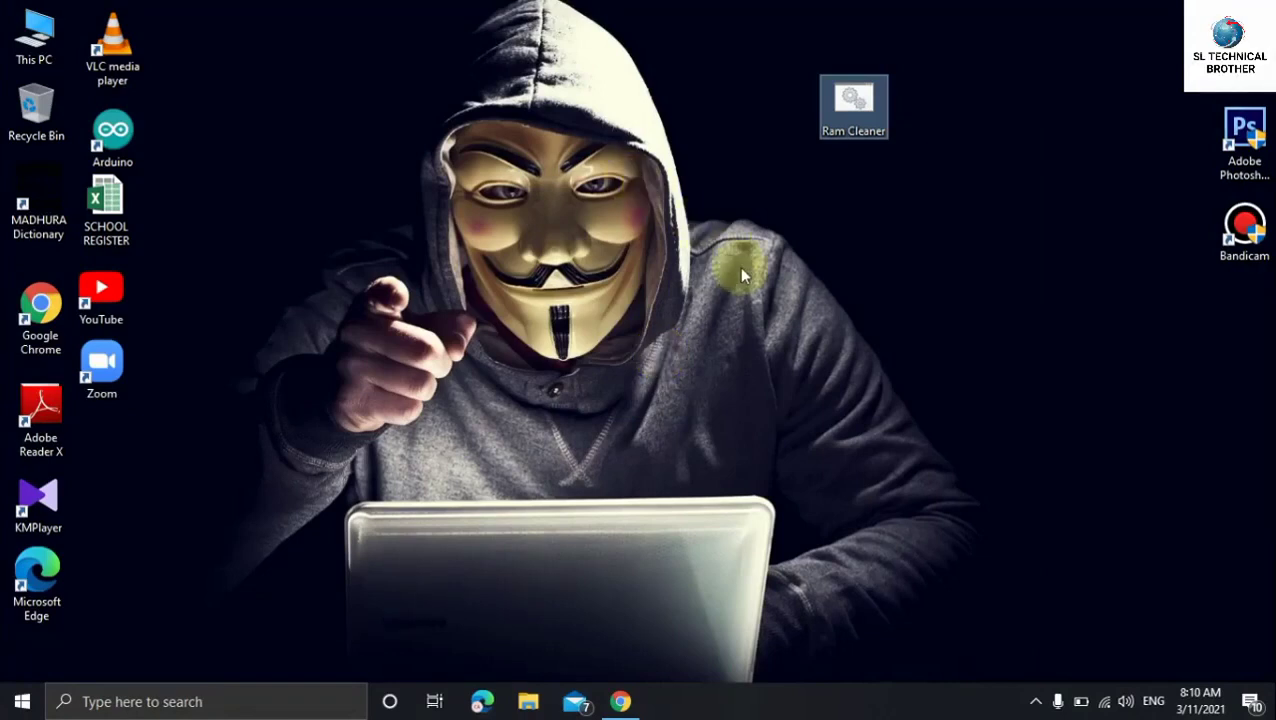
Step: Refresh the desktop repeatedly after running Ram Cleaner and dismiss the Google Chrome notification
right_click(645, 233)
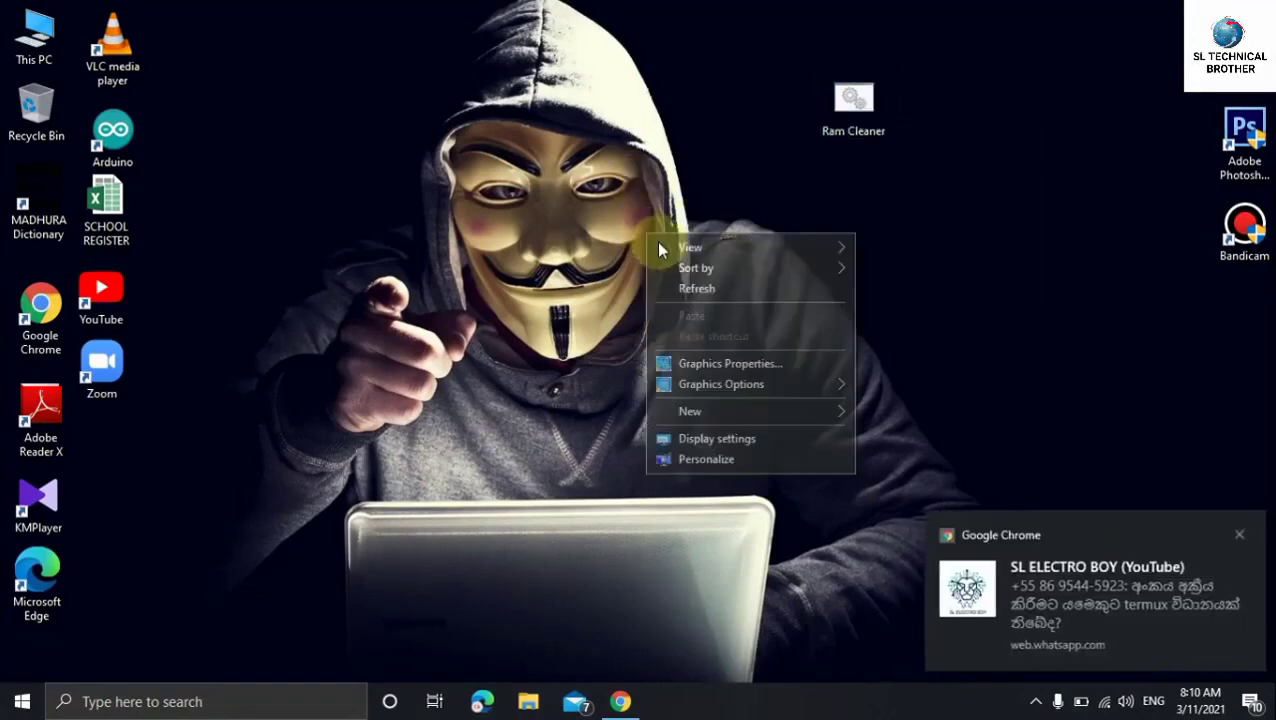
left_click(696, 289)
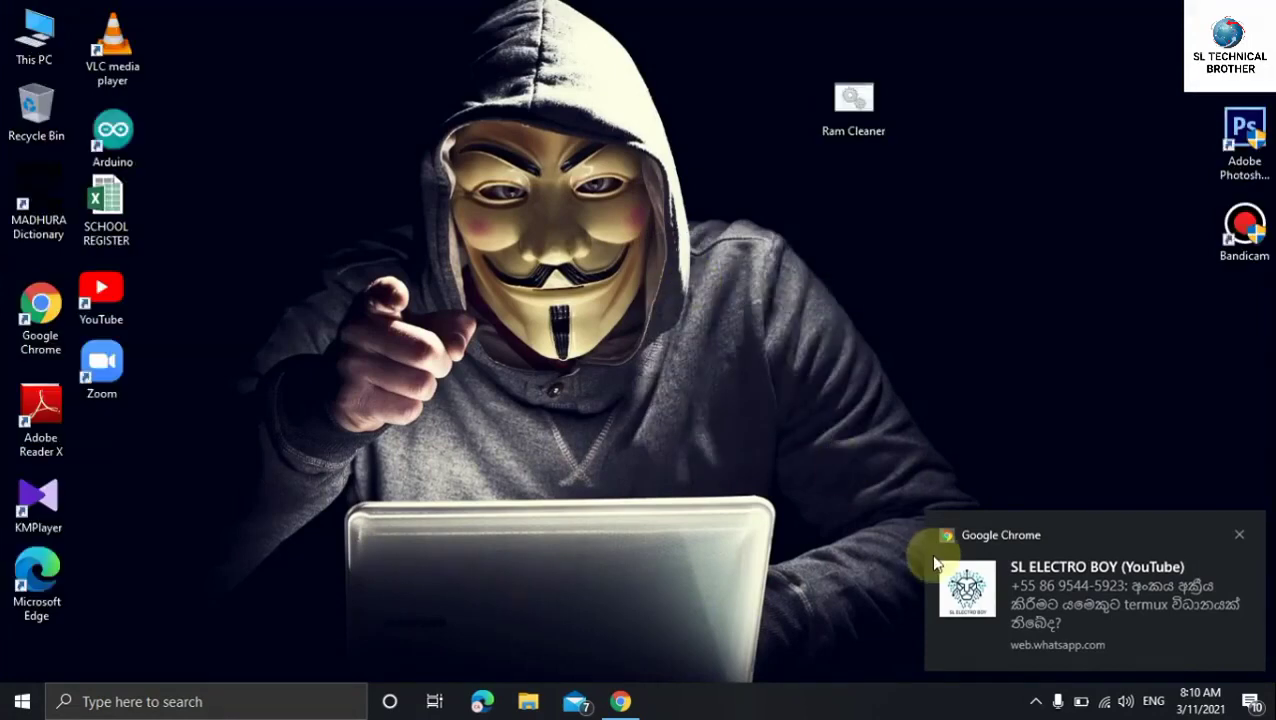
left_click_drag(968, 606, 1152, 636)
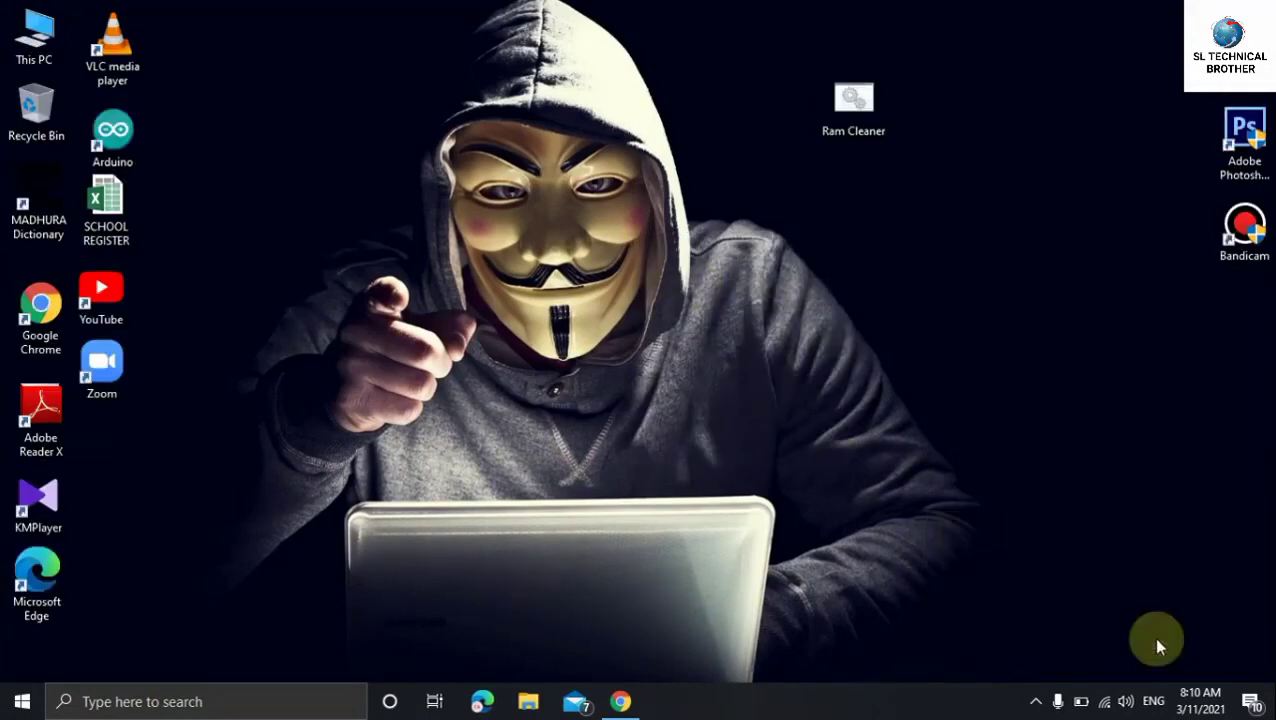
right_click(799, 271)
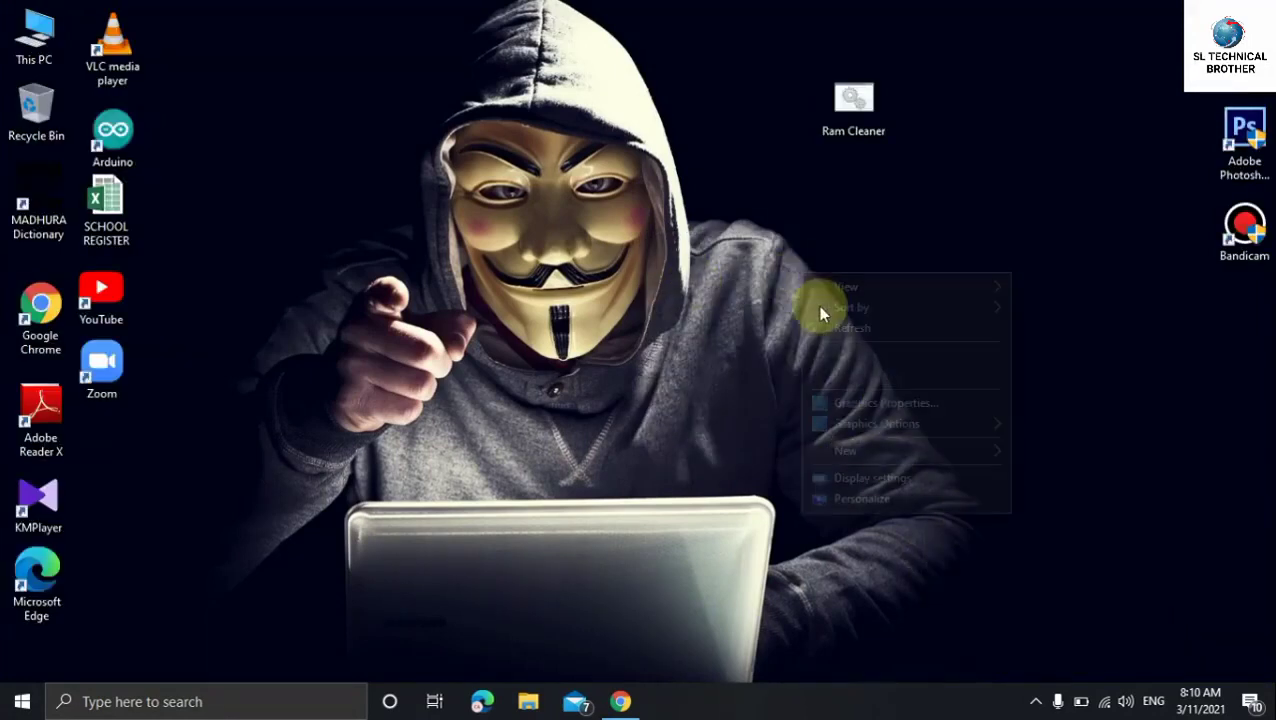
left_click(825, 326)
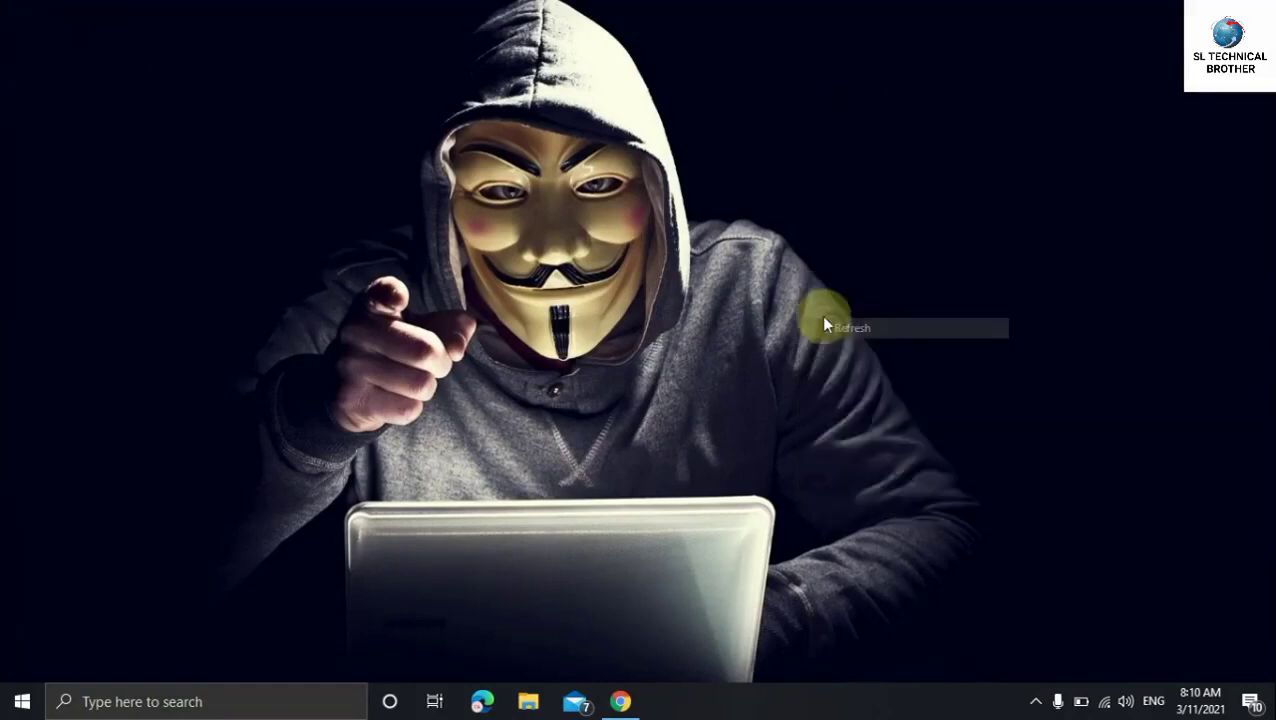
right_click(721, 225)
left_click(750, 283)
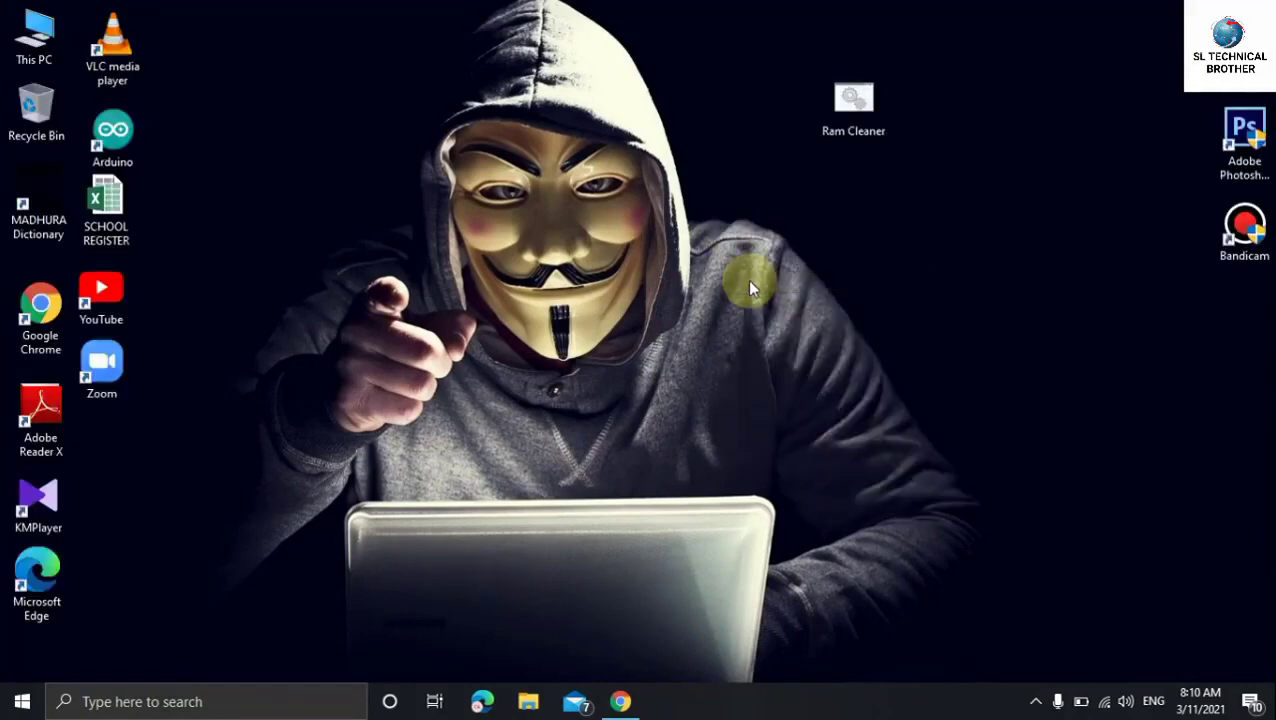
right_click(682, 230)
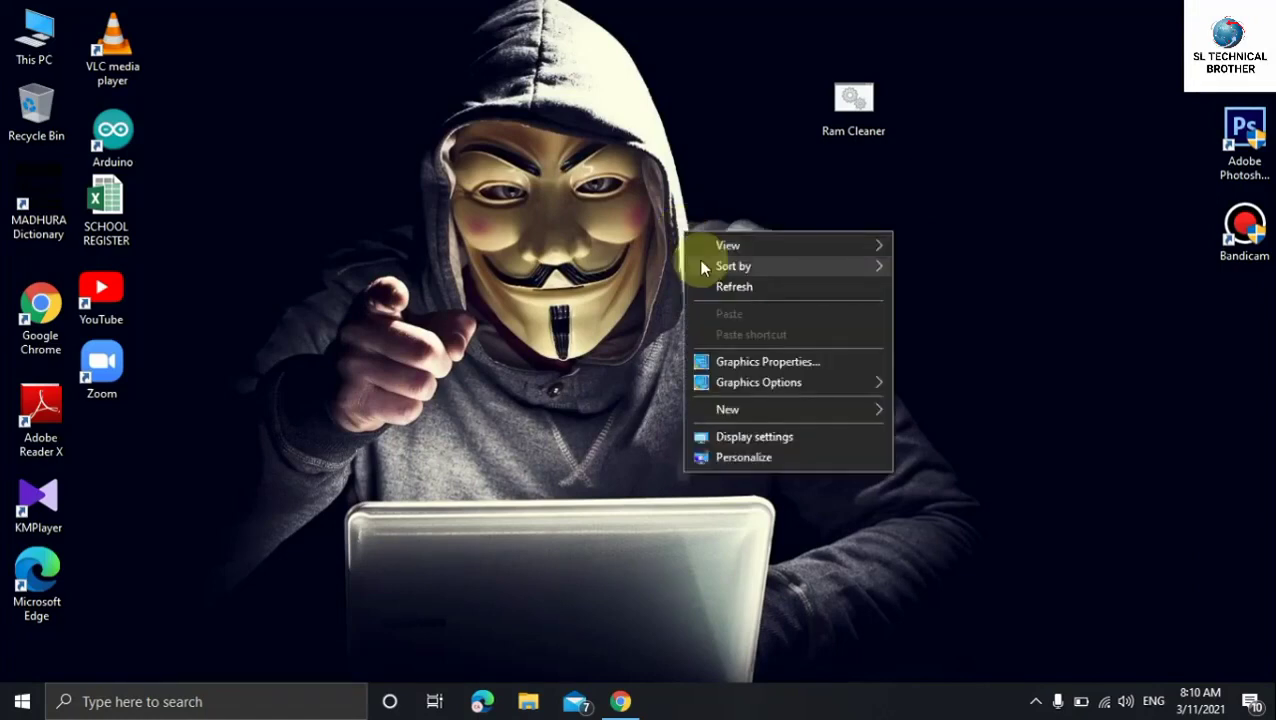
left_click(710, 280)
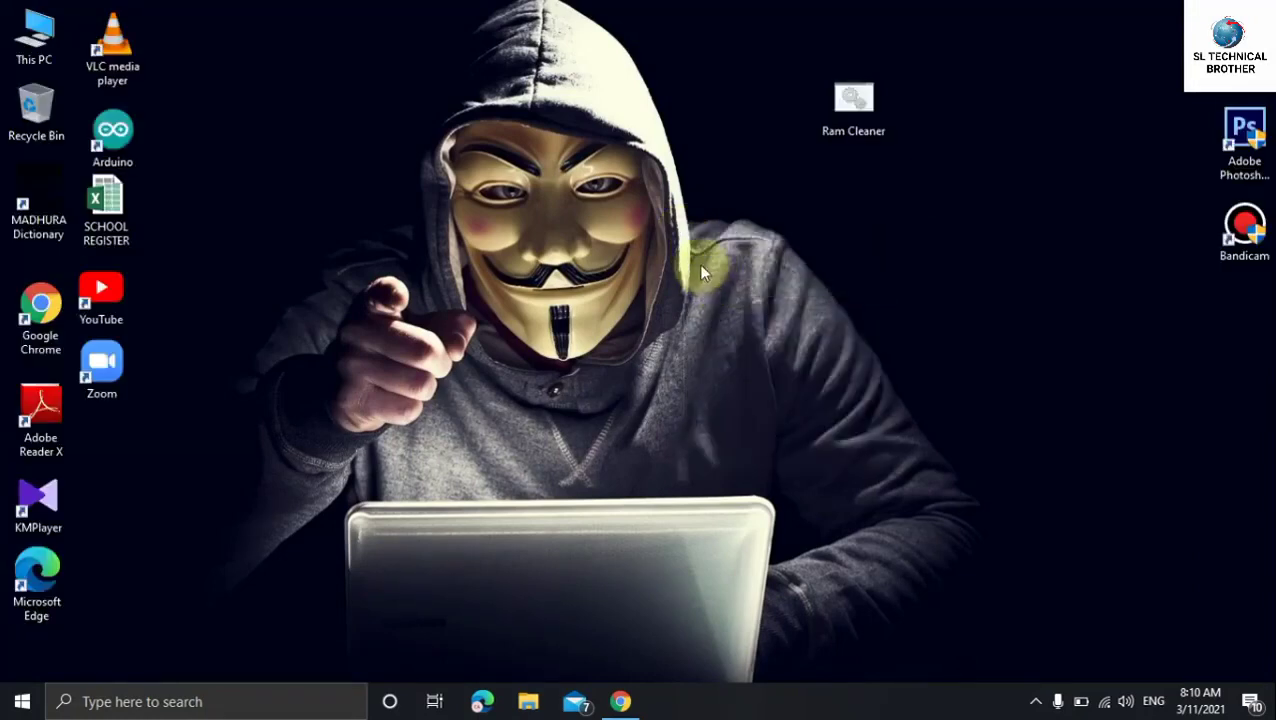
Step: Refresh the desktop six more times
right_click(700, 265)
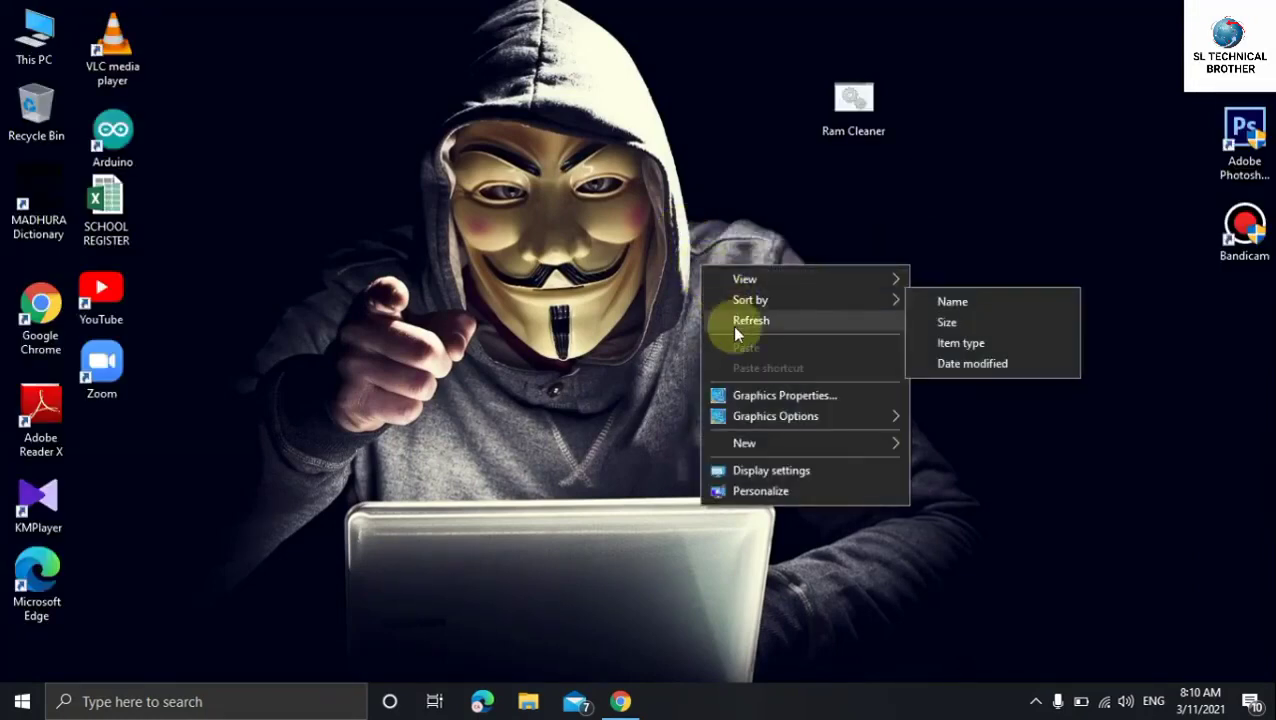
left_click(738, 321)
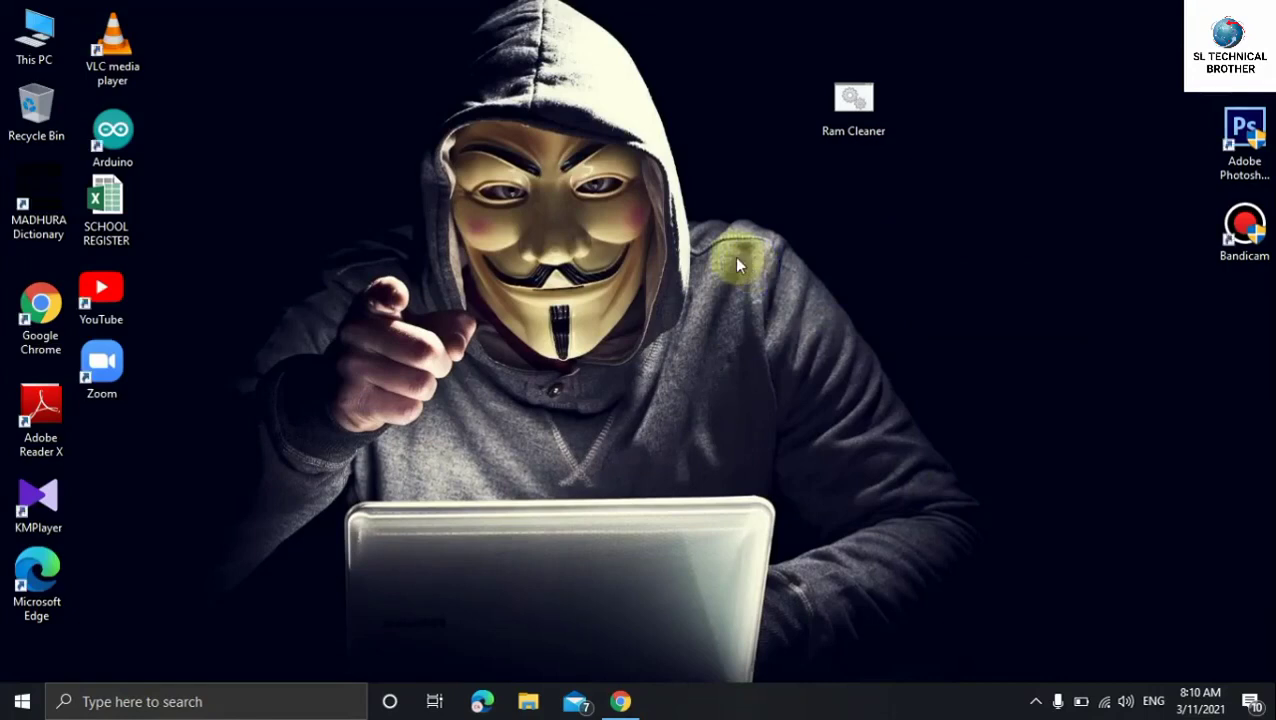
right_click(734, 256)
left_click(778, 313)
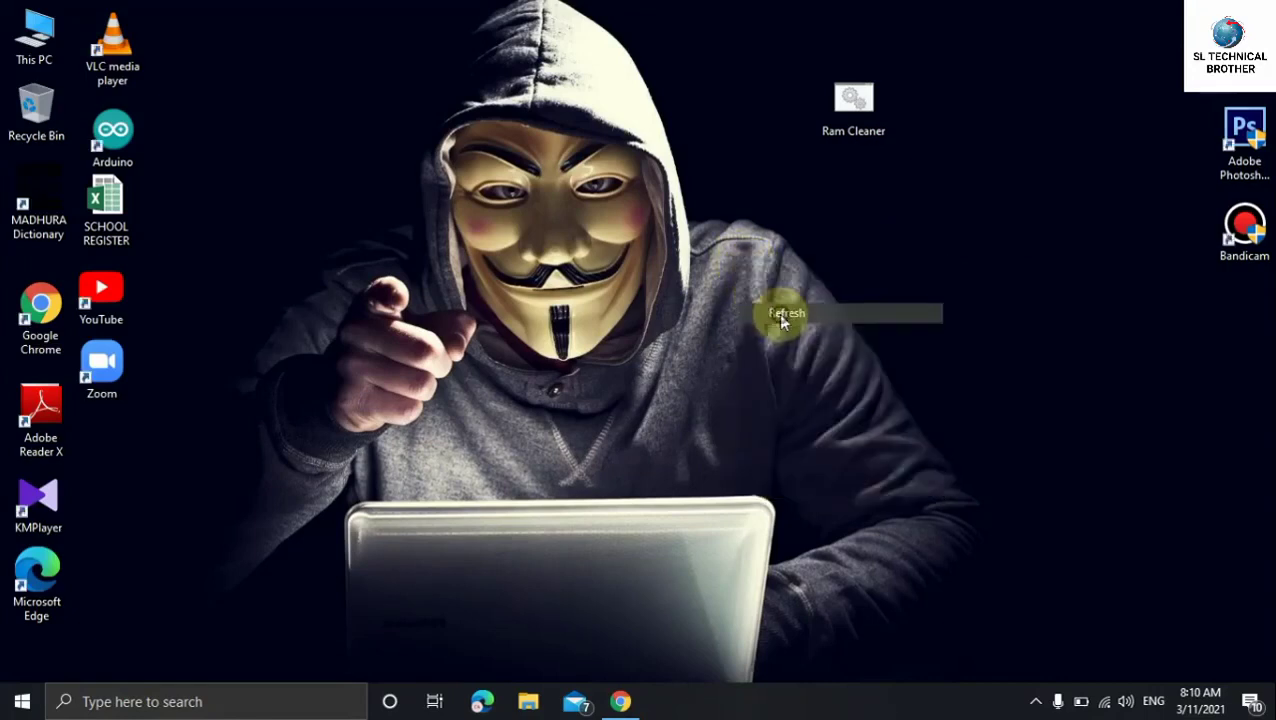
right_click(716, 290)
left_click(740, 348)
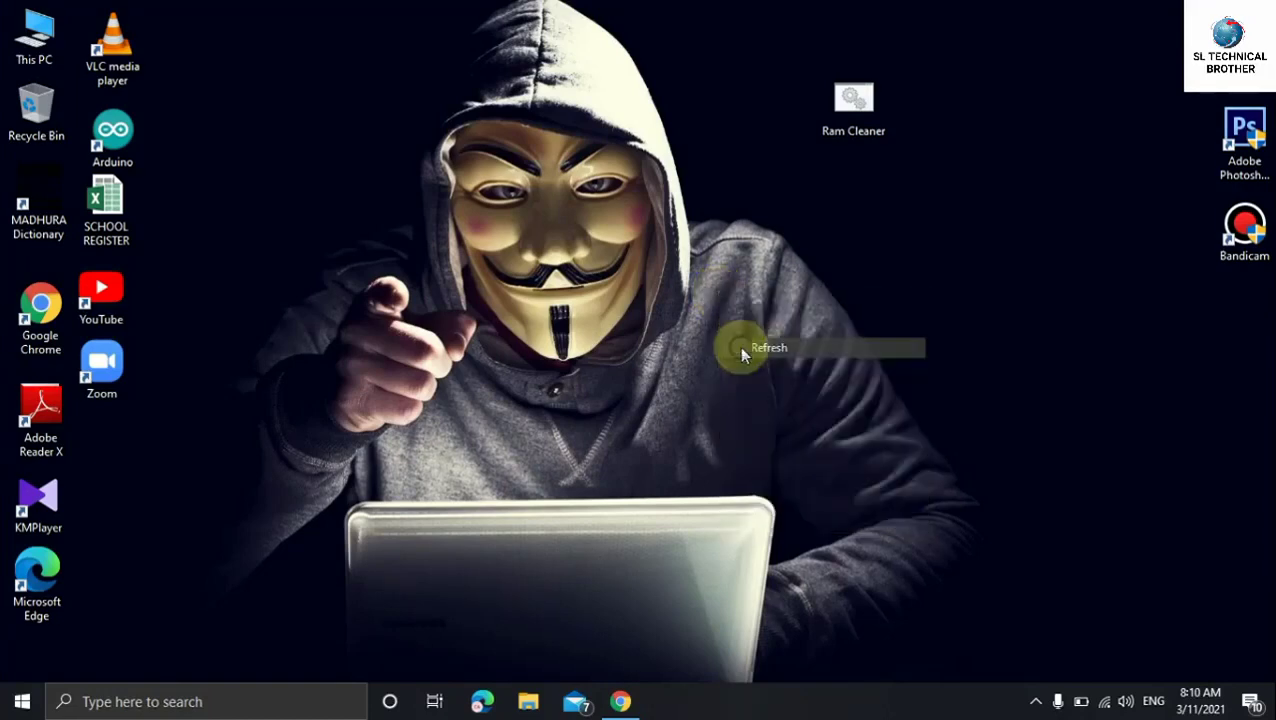
right_click(725, 315)
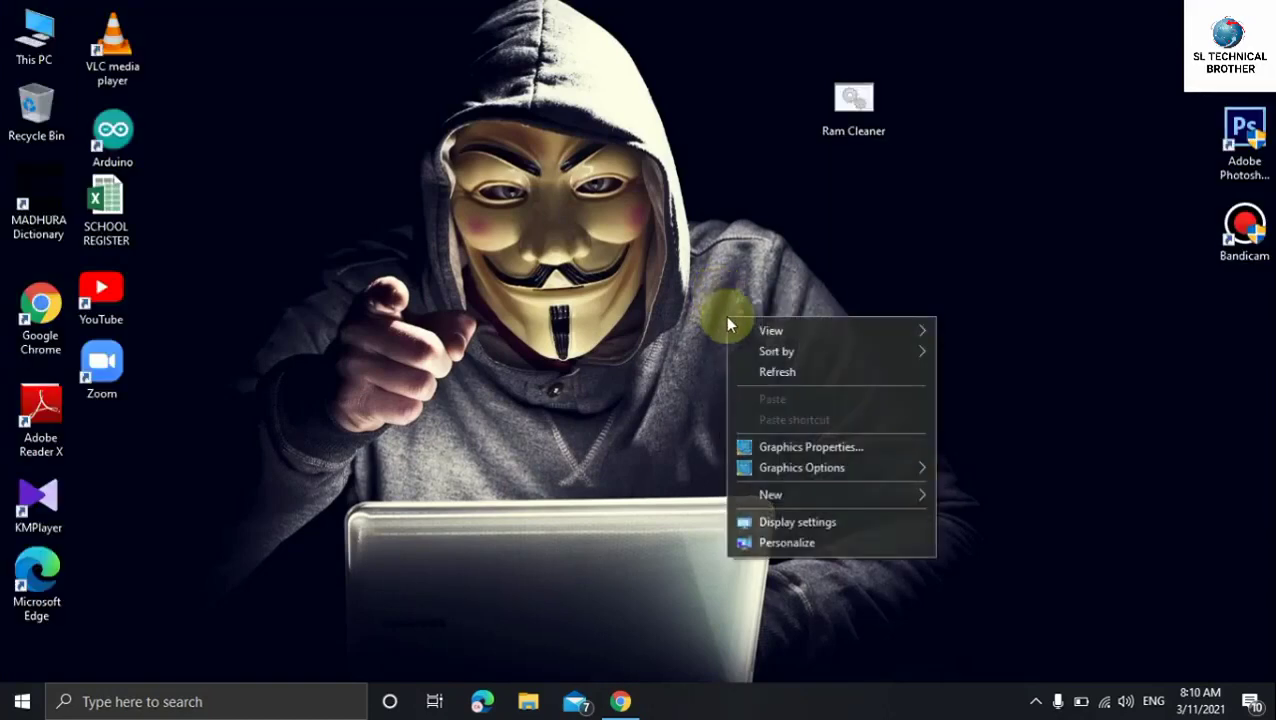
left_click(752, 372)
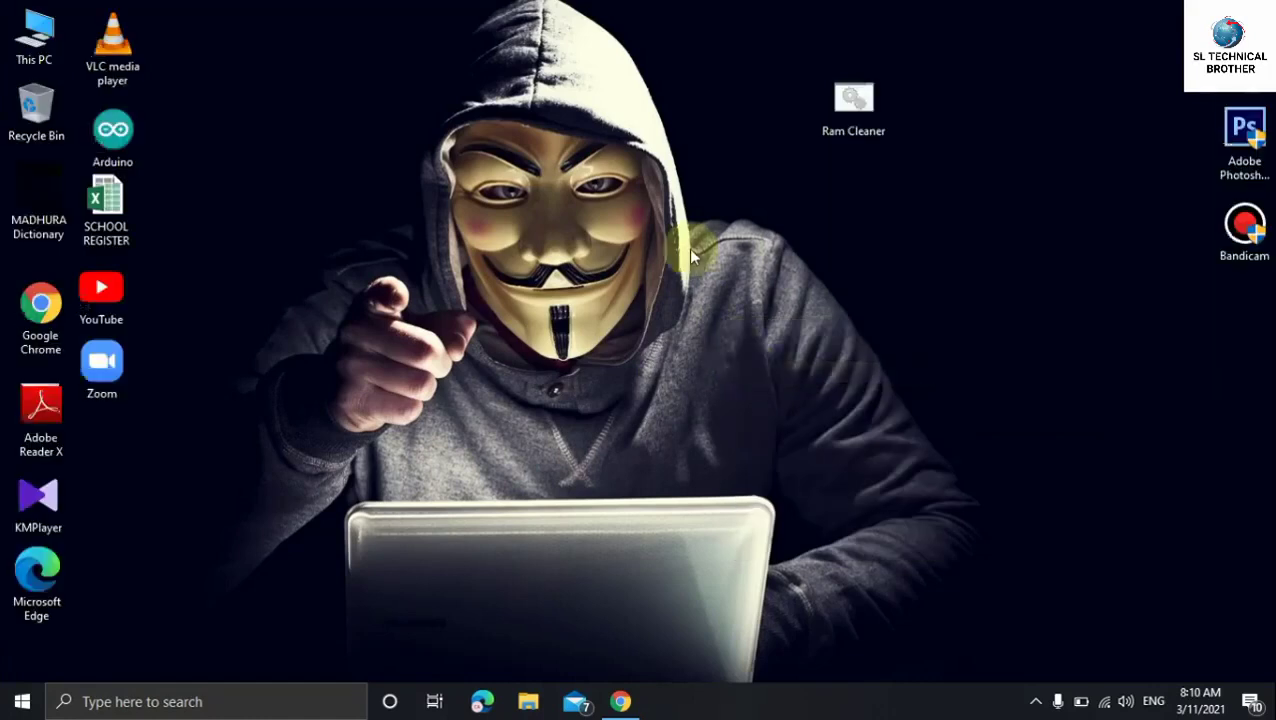
right_click(711, 265)
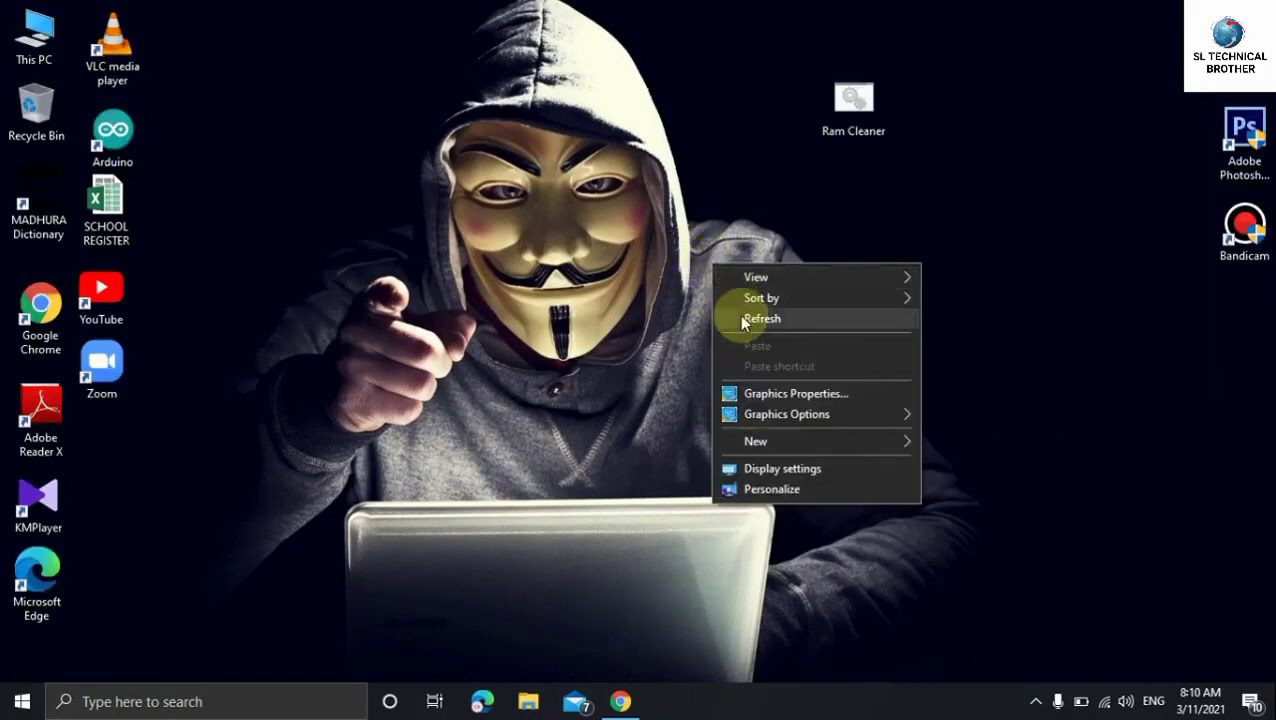
left_click(739, 315)
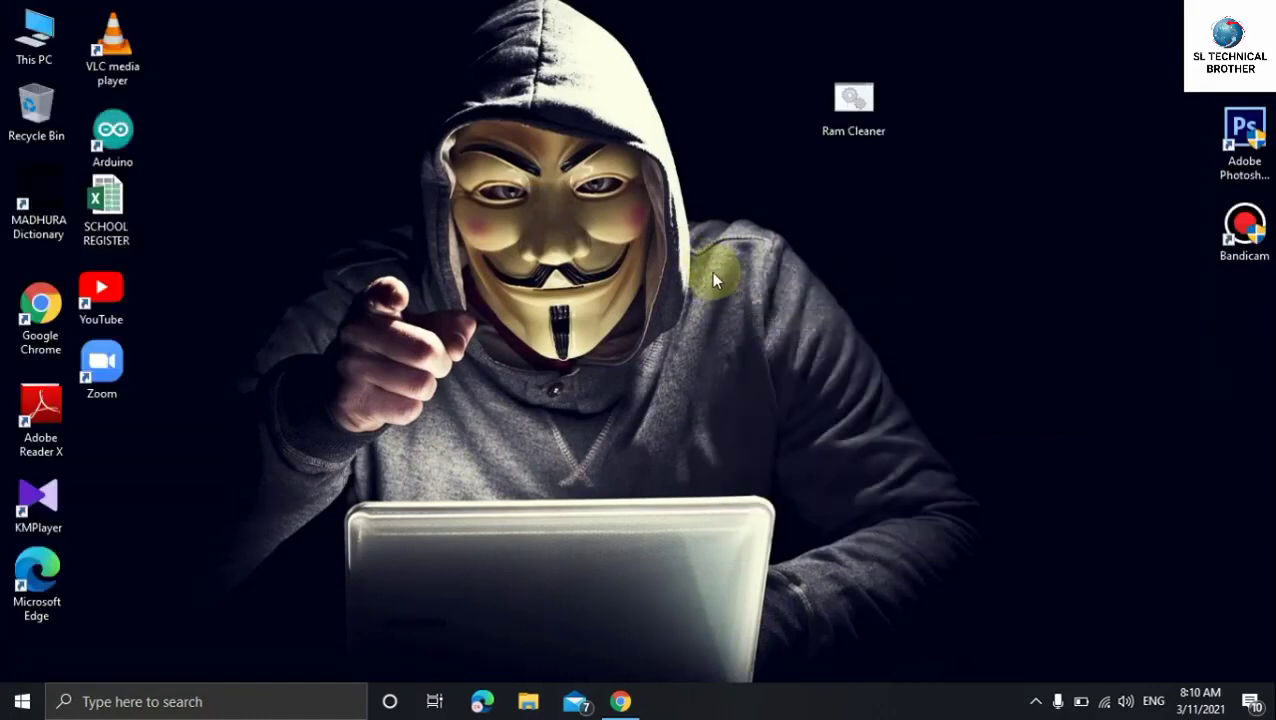
right_click(712, 272)
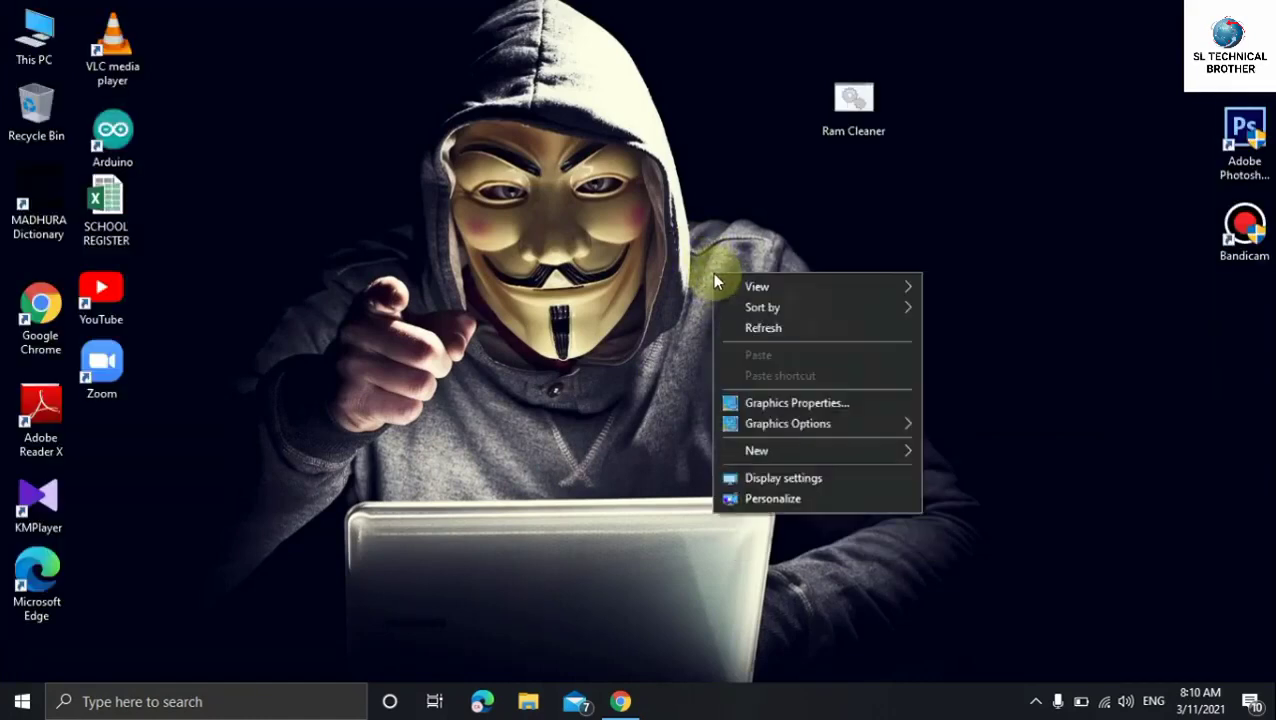
left_click(750, 329)
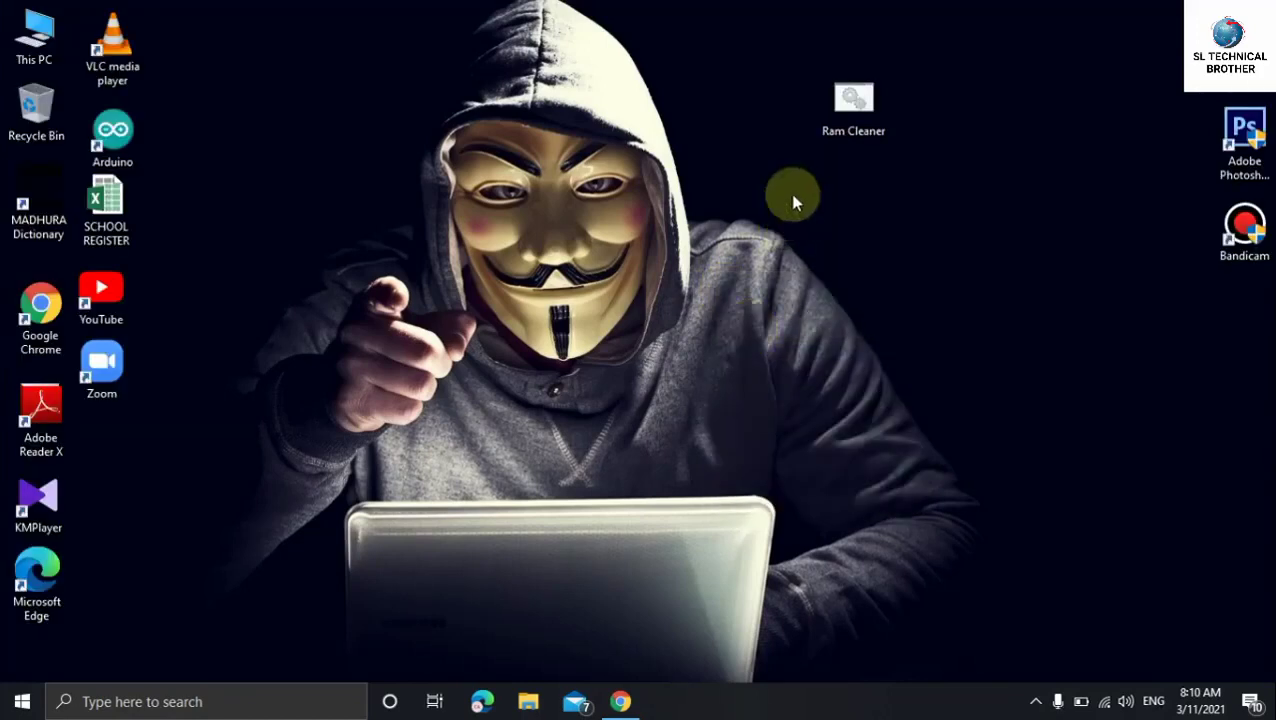
Step: Move the Ram Cleaner file directly below the Bandicam shortcut on the desktop and deselect it
left_click(841, 100)
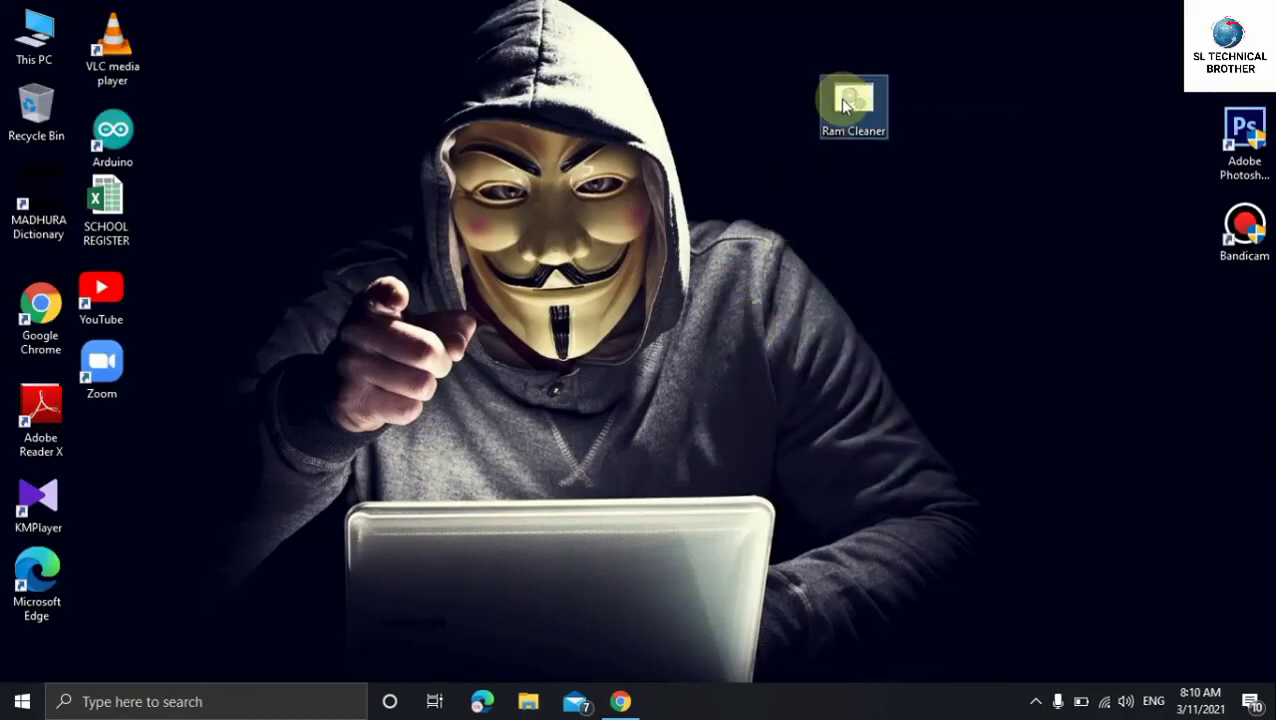
left_click_drag(843, 103, 1230, 313)
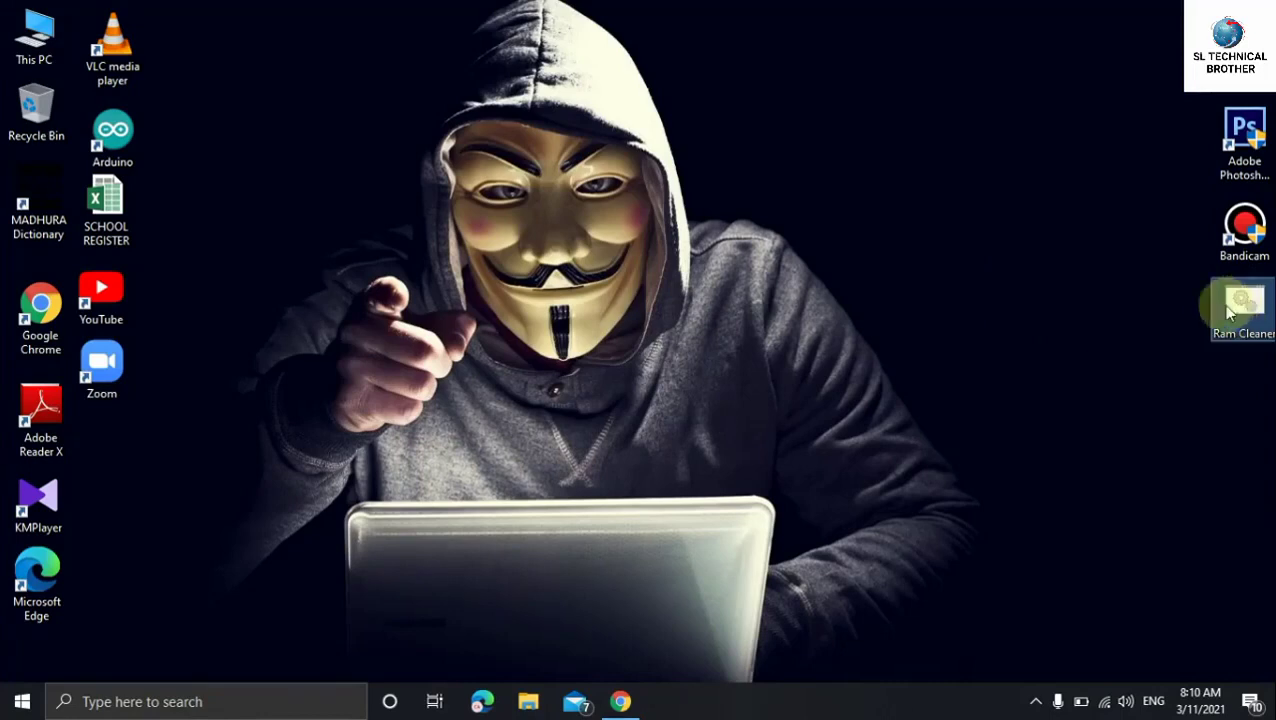
left_click(1126, 324)
Step: Refresh the desktop repeatedly with the Ram Cleaner file in its new place
right_click(1073, 287)
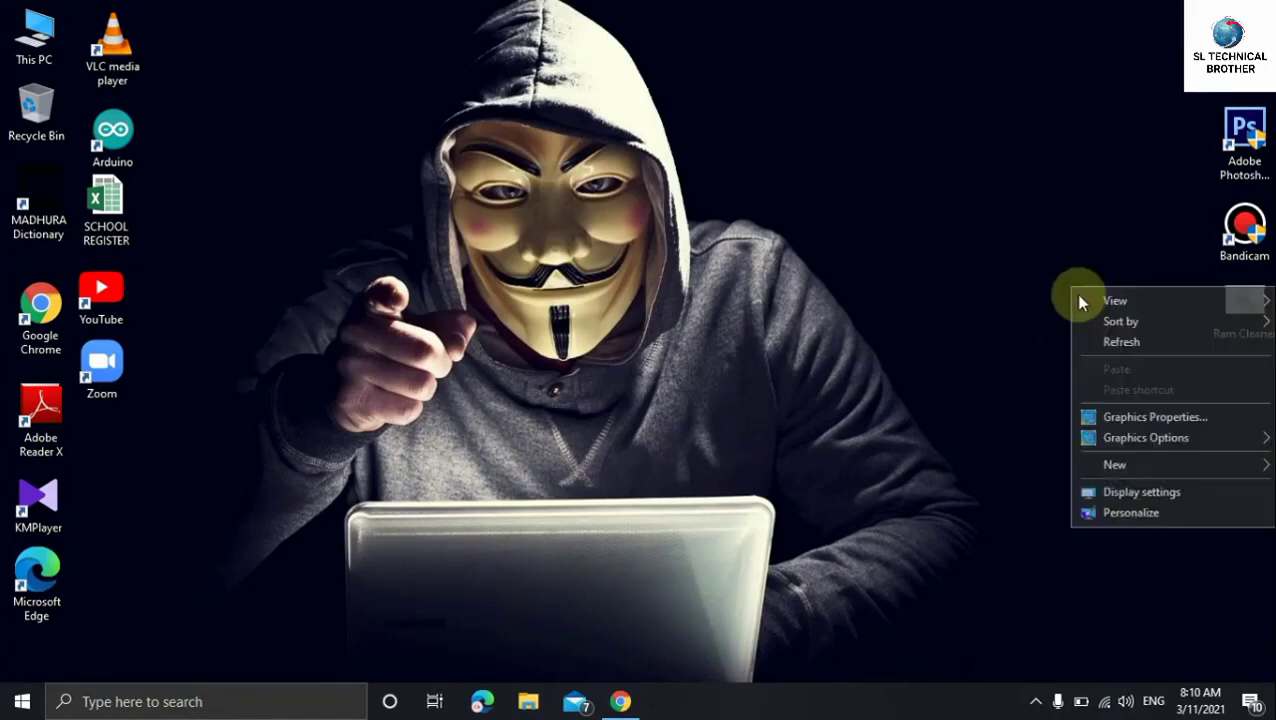
left_click(1119, 343)
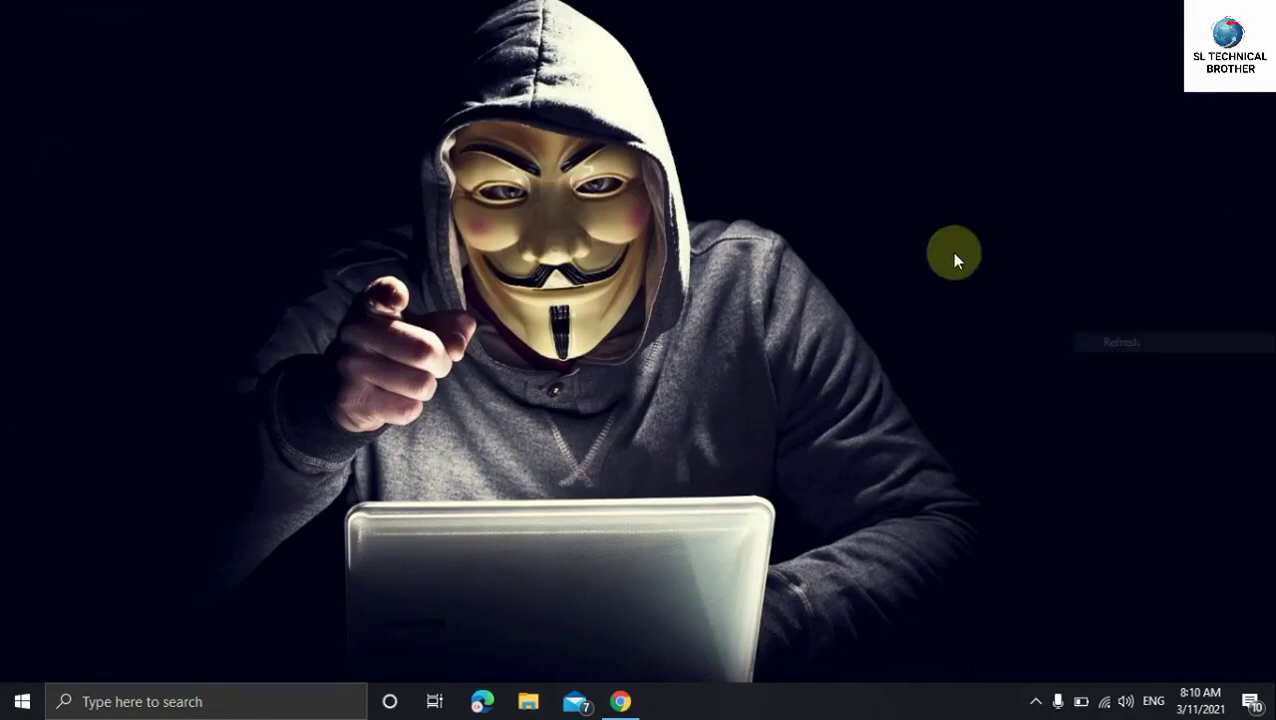
right_click(954, 246)
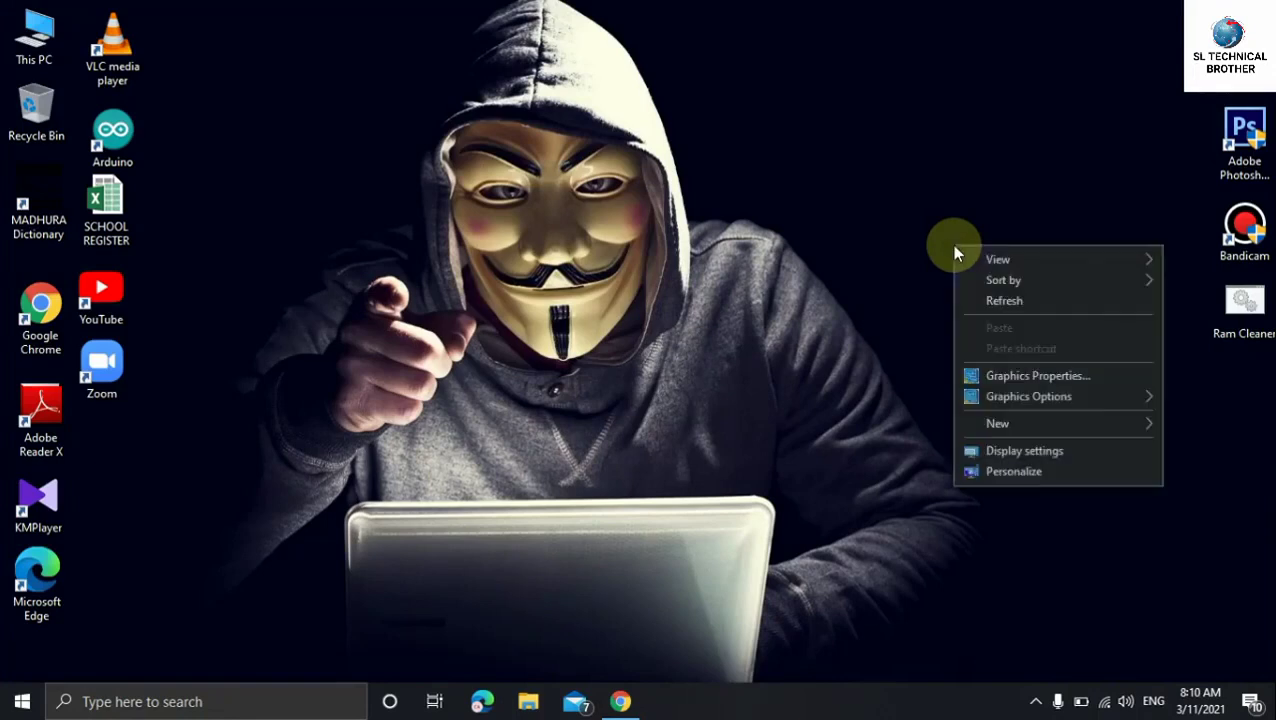
left_click(981, 308)
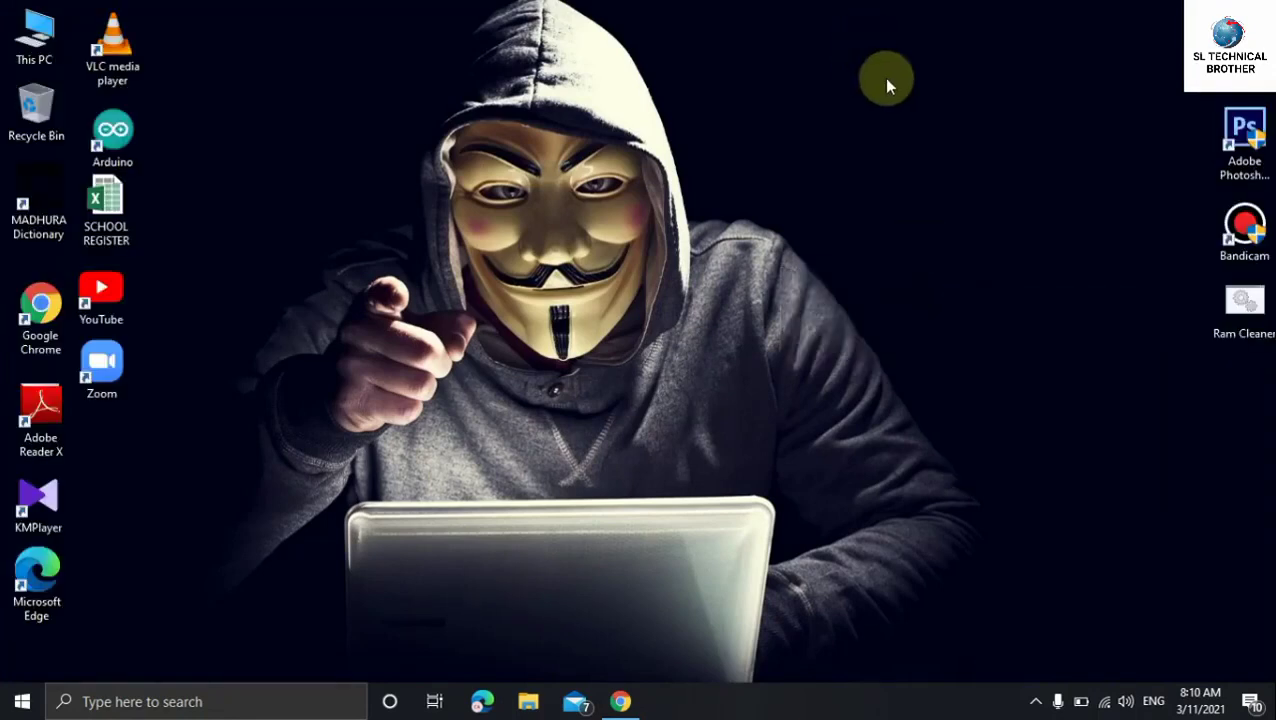
right_click(885, 82)
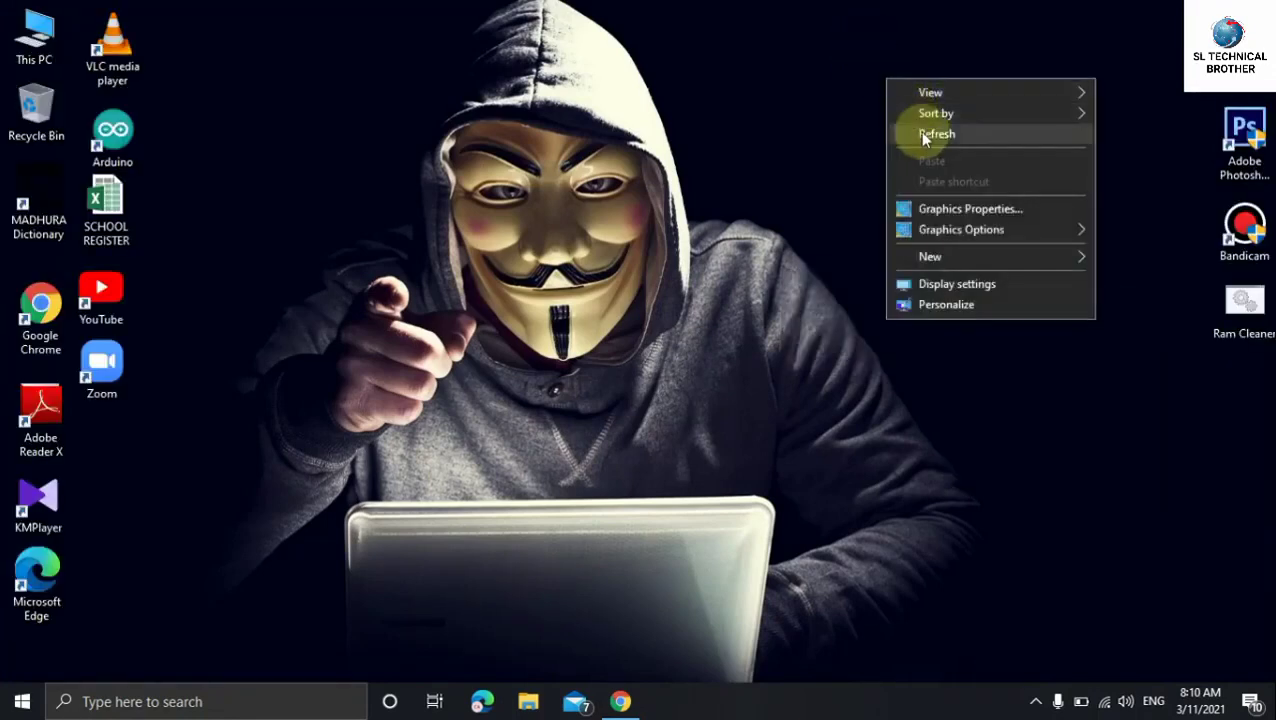
left_click(919, 131)
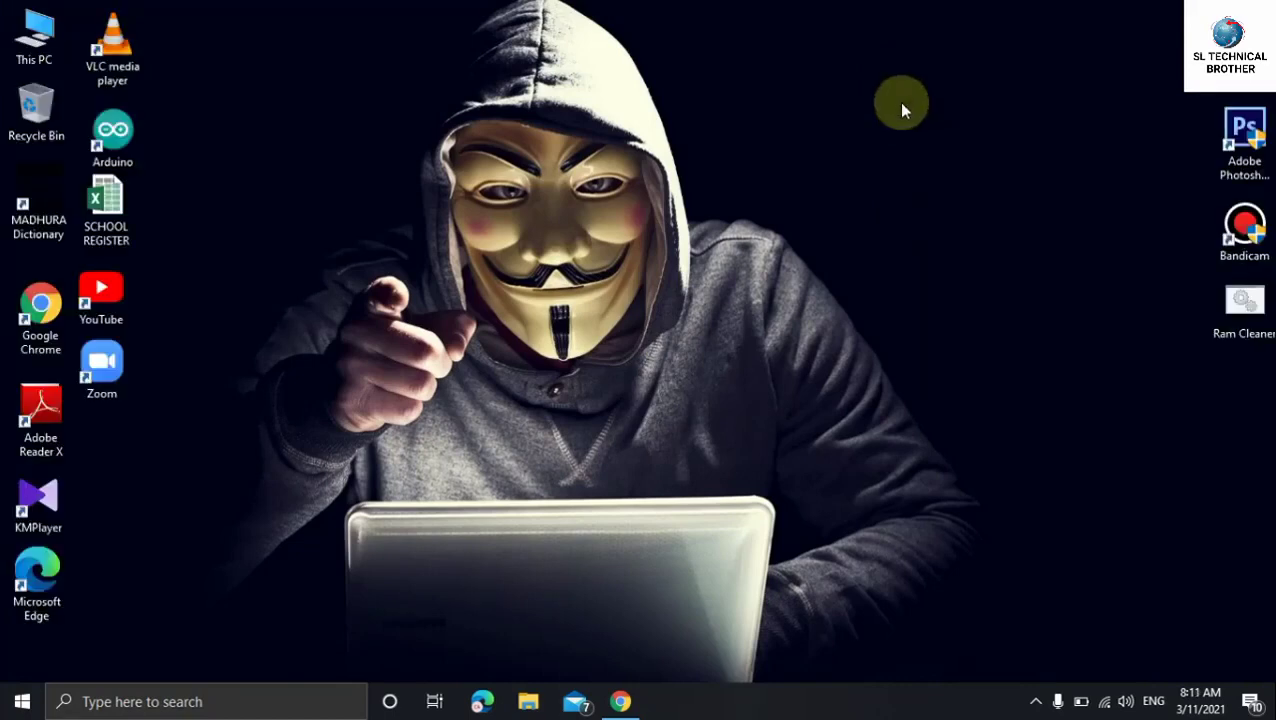
right_click(900, 103)
left_click(945, 157)
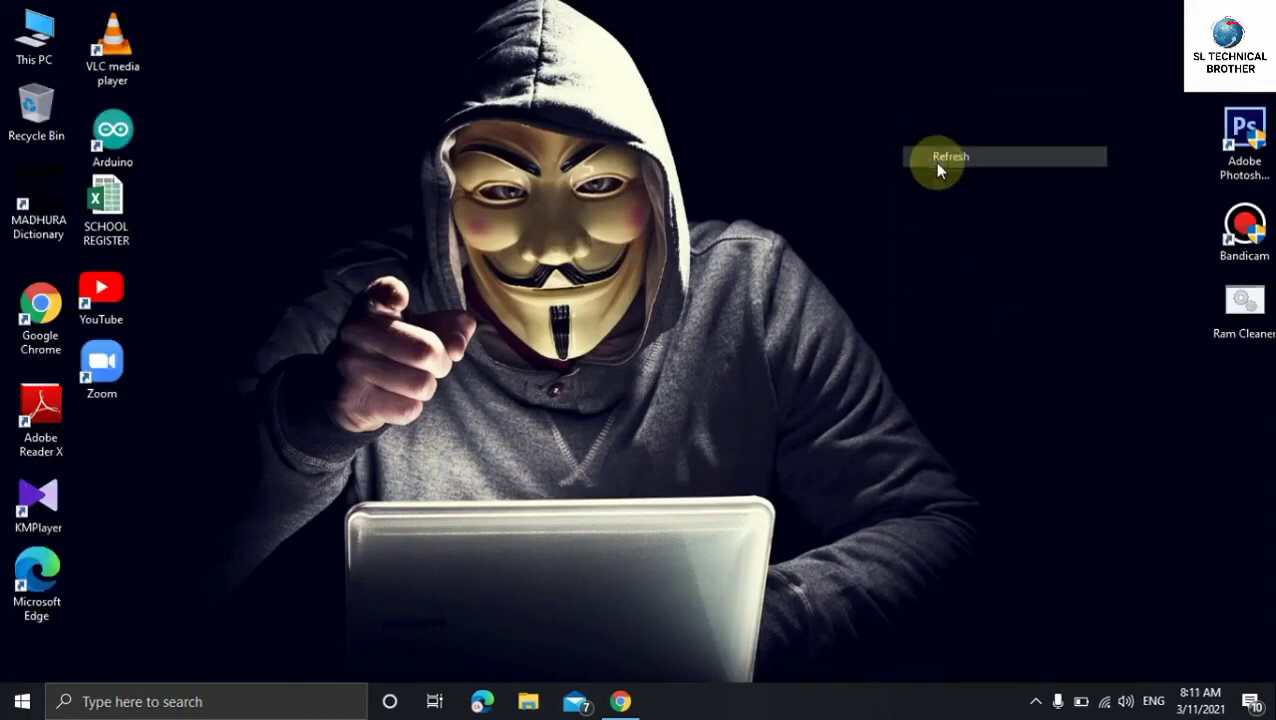
right_click(909, 98)
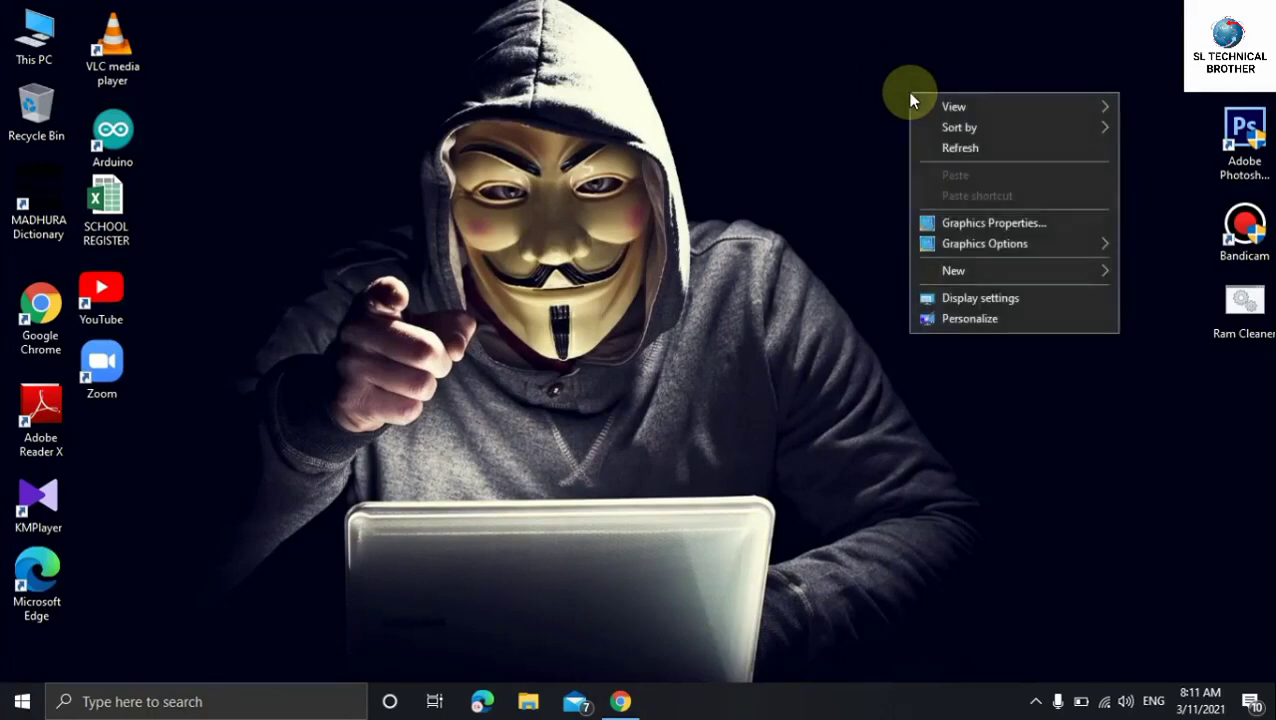
left_click(945, 150)
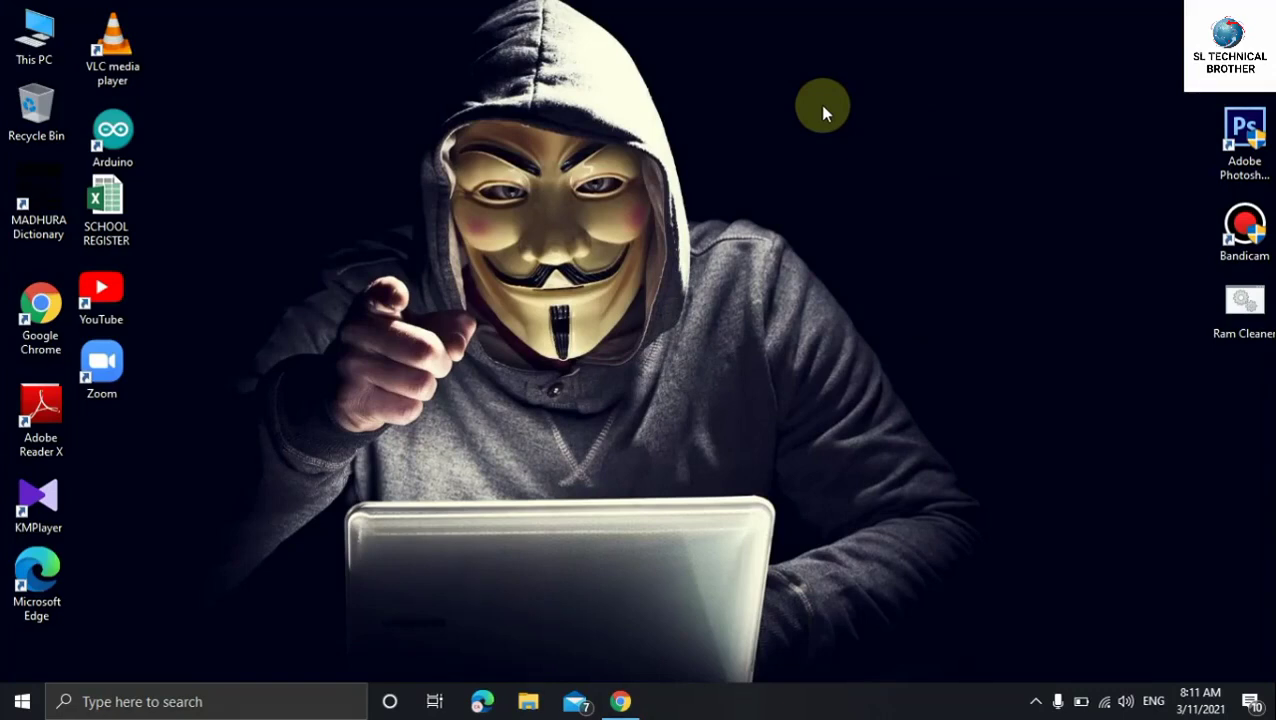
right_click(819, 105)
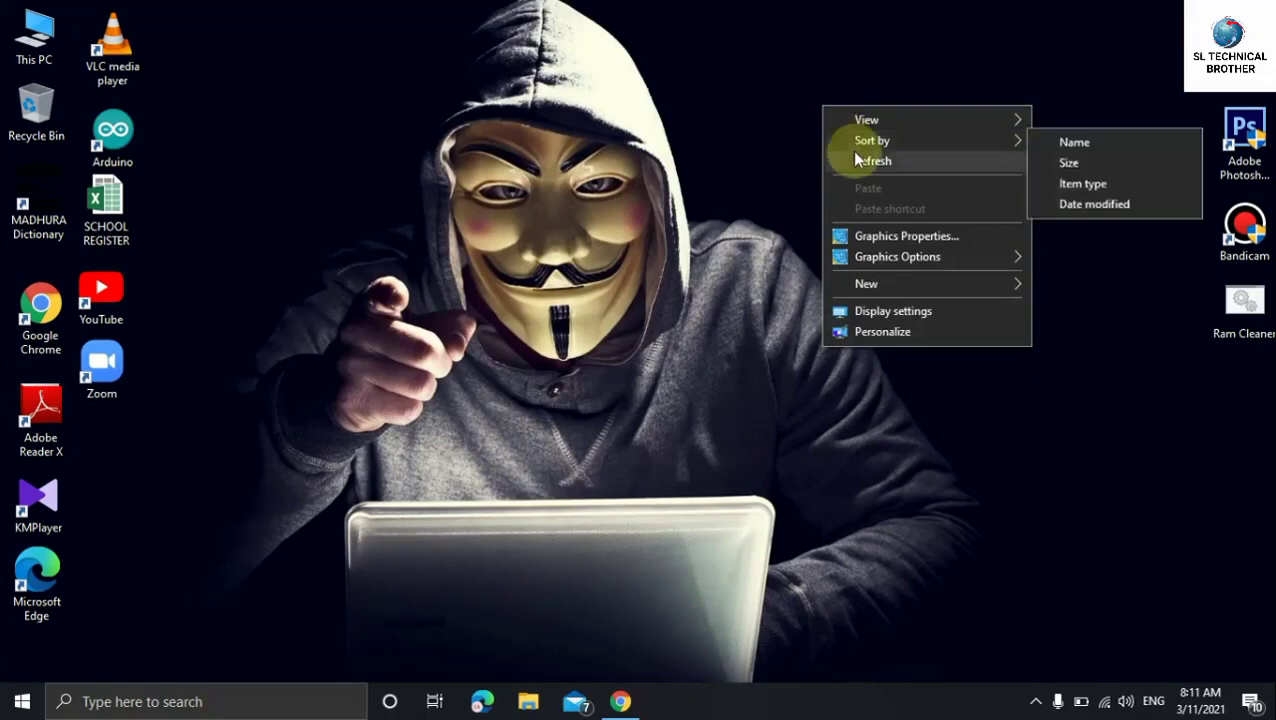
left_click(860, 162)
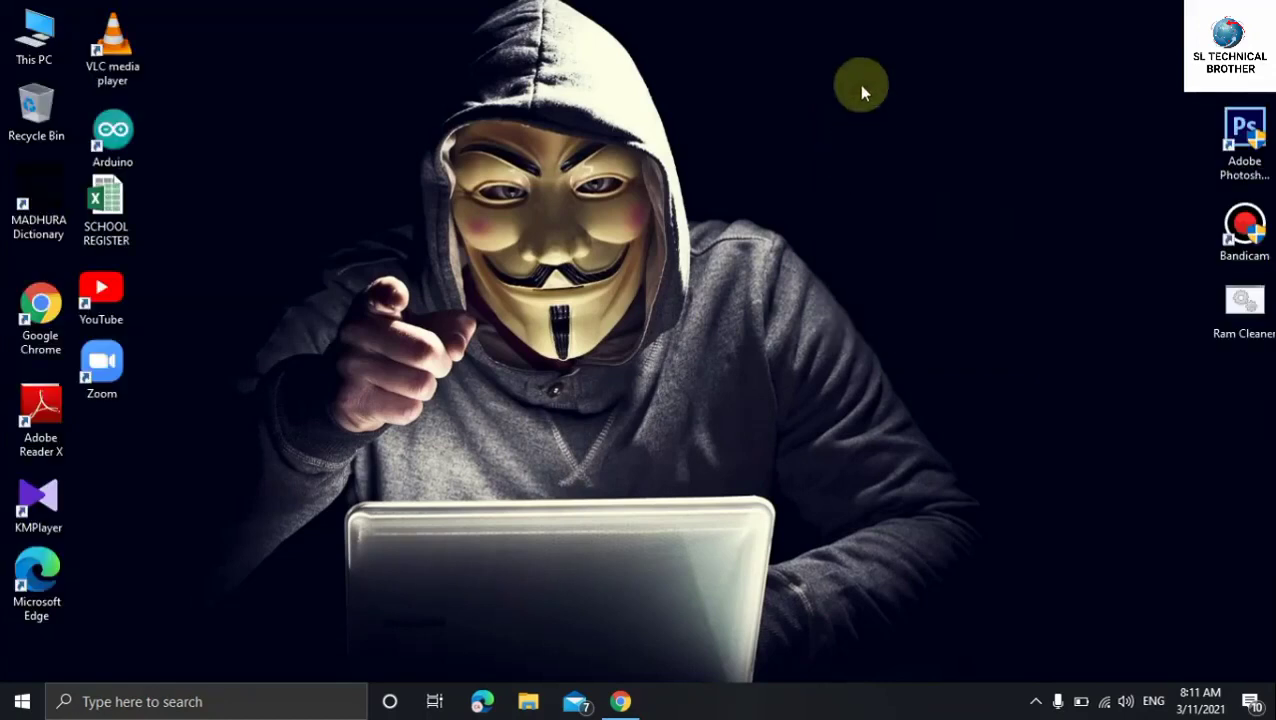
right_click(861, 88)
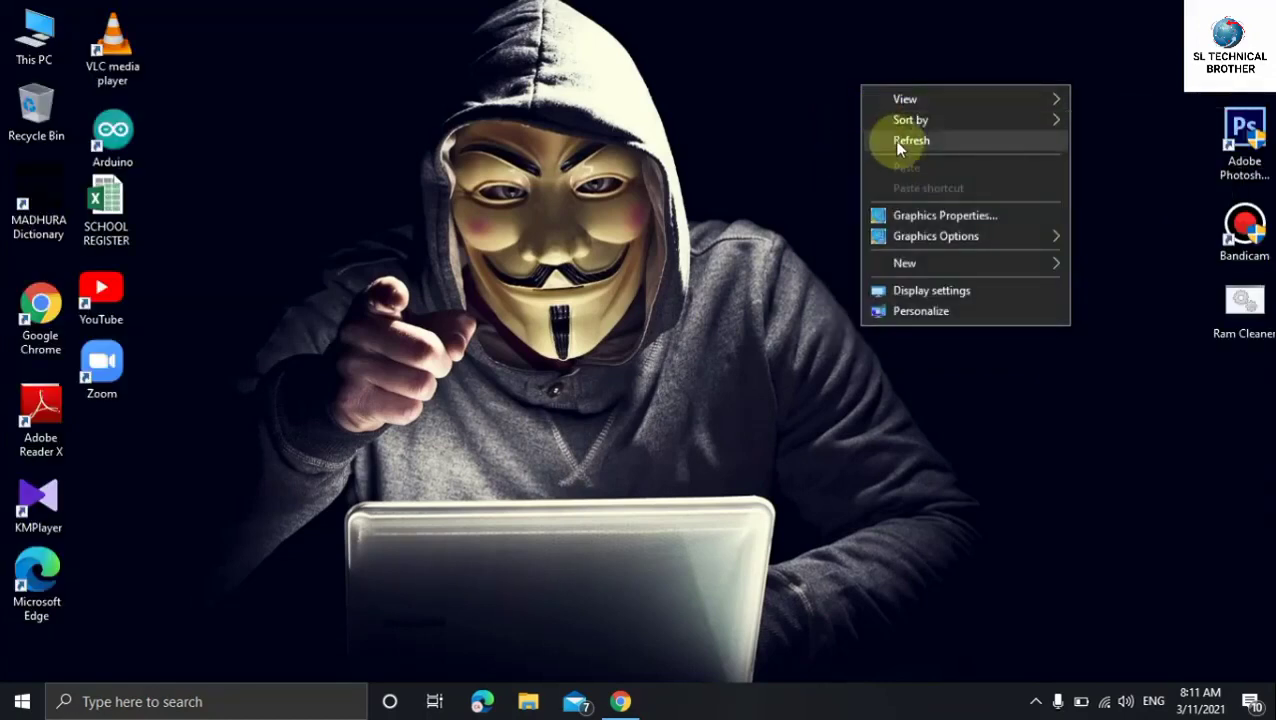
left_click(899, 145)
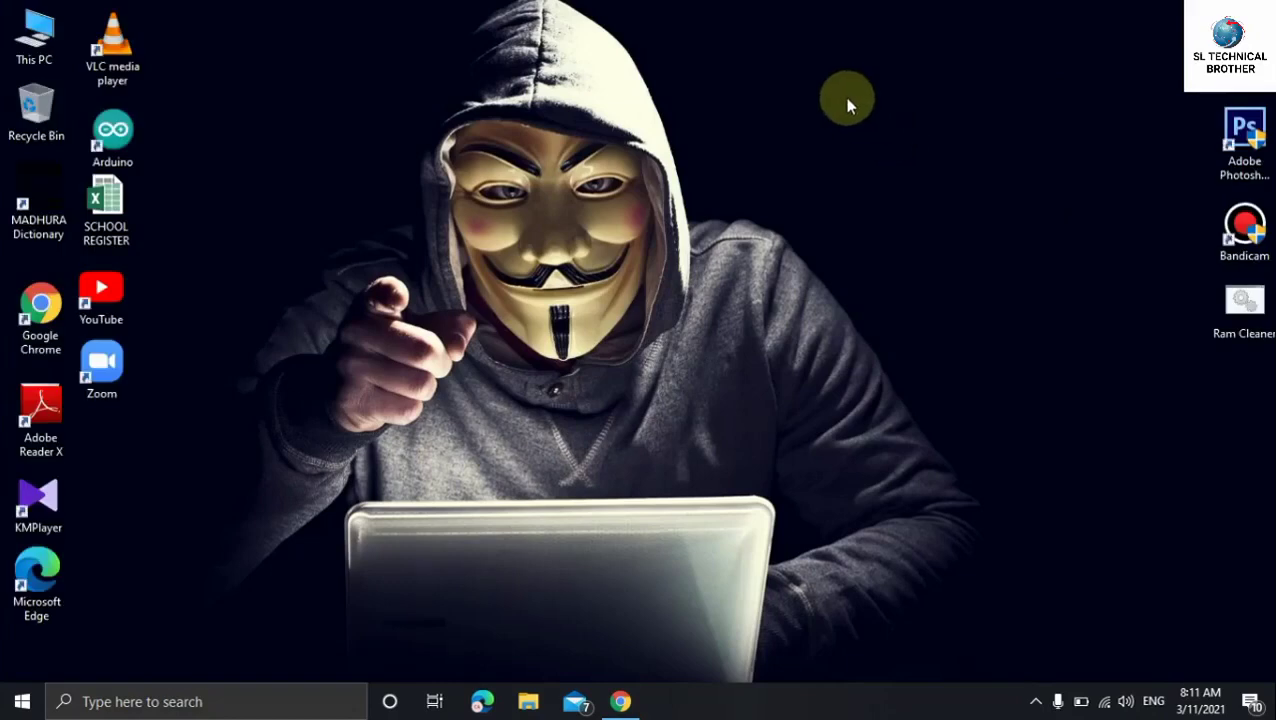
right_click(846, 102)
left_click(880, 157)
left_click(745, 145)
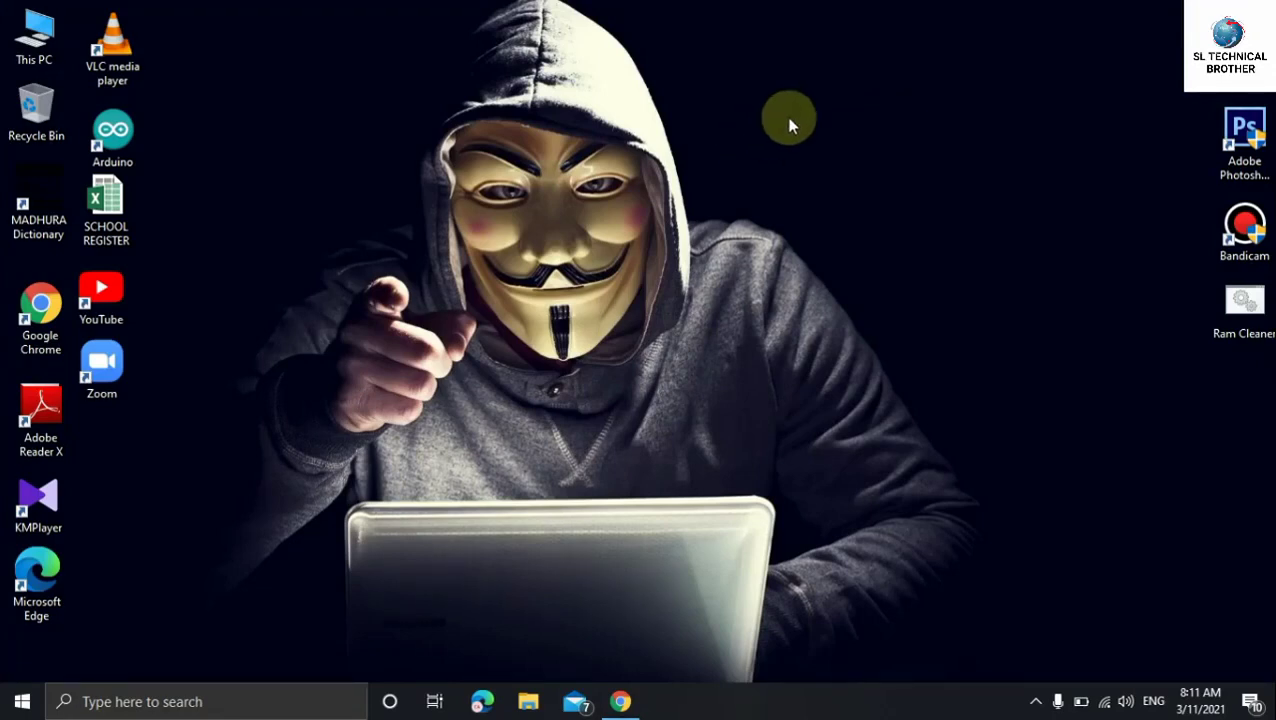